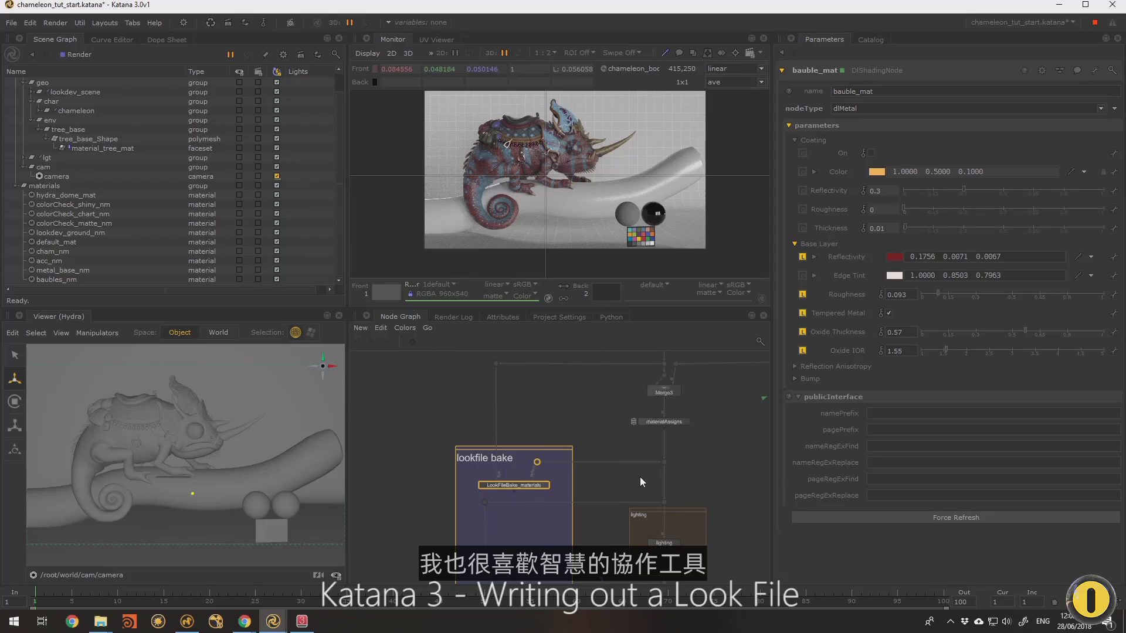
# Step: Show the parameters of the LookFileBake_materials node and examine the materialAssigns and Merge3 nodes upstream of it
pyautogui.scroll(3, 641, 463)
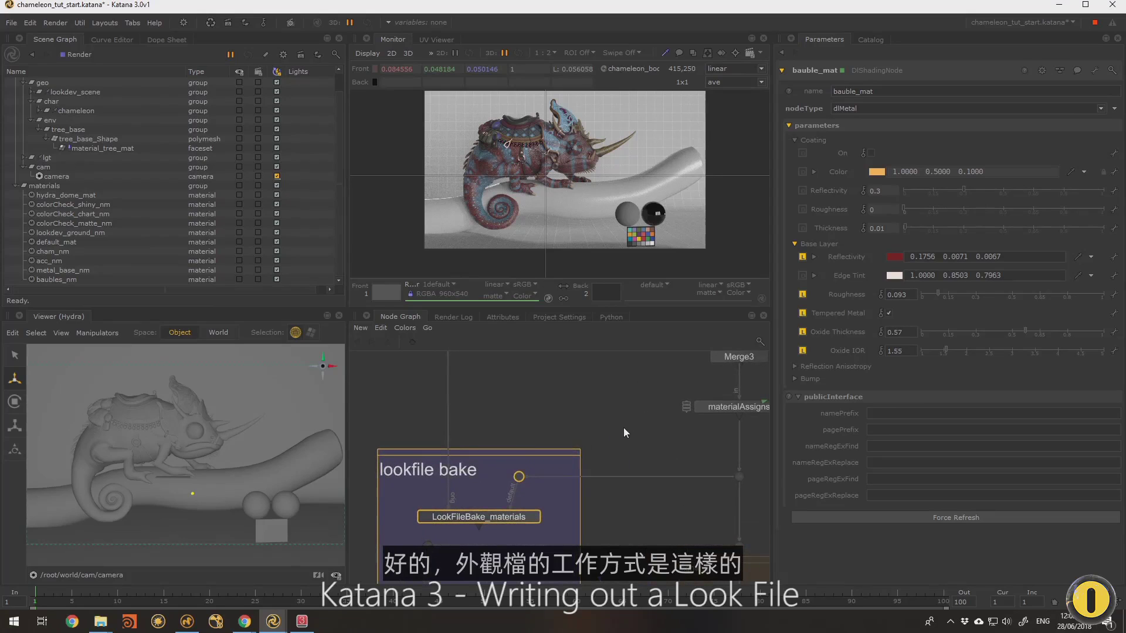
pyautogui.click(533, 517)
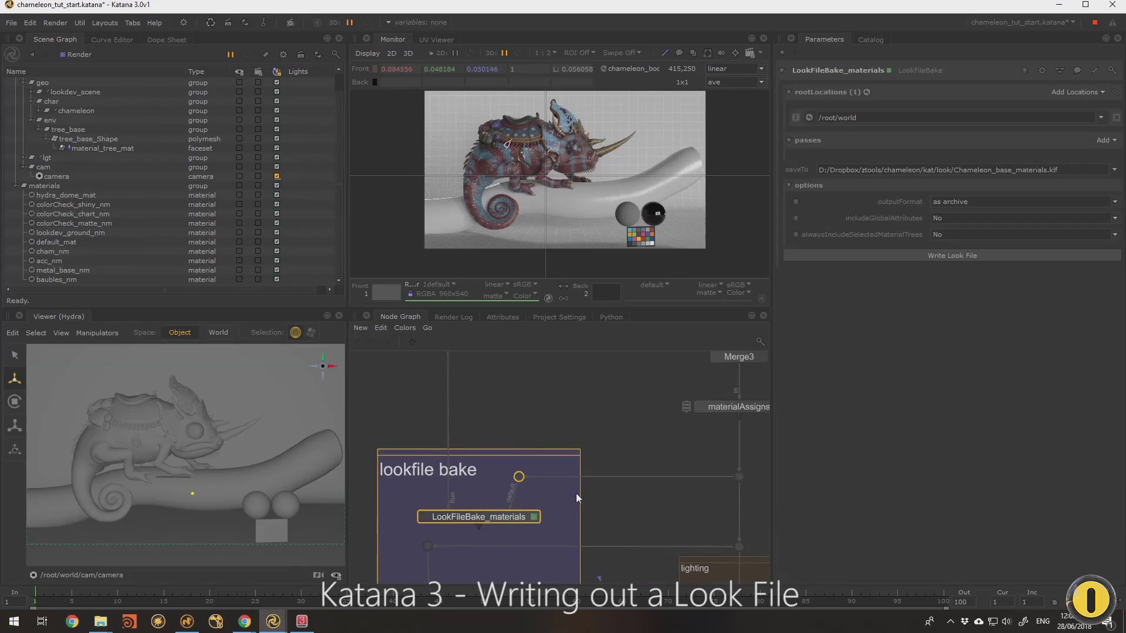
pyautogui.moveTo(679, 395); pyautogui.dragTo(631, 446, button='middle')
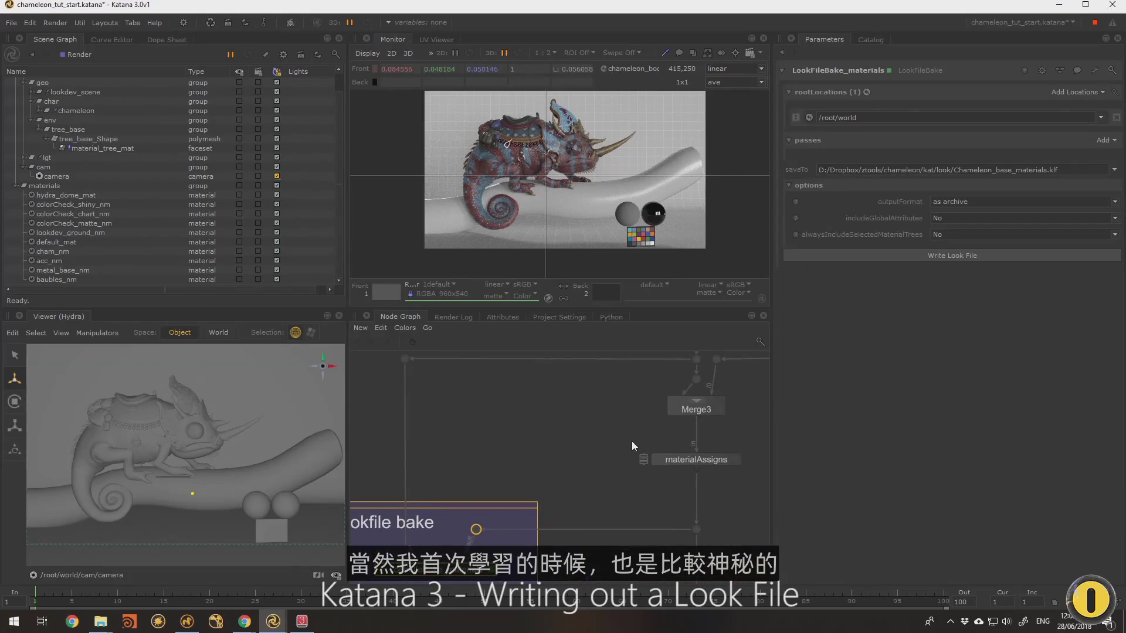
pyautogui.scroll(-2, 632, 442)
pyautogui.moveTo(709, 456); pyautogui.dragTo(687, 455, button='middle')
pyautogui.moveTo(687, 455); pyautogui.dragTo(685, 474)
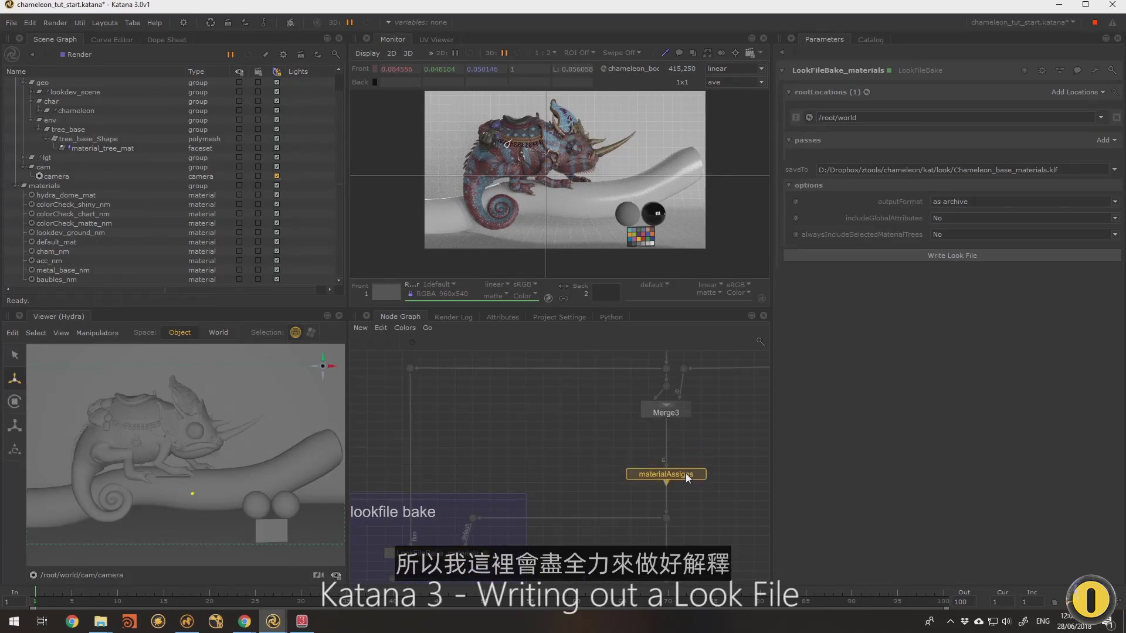
pyautogui.moveTo(674, 440); pyautogui.dragTo(703, 421, button='middle')
pyautogui.moveTo(695, 399); pyautogui.dragTo(699, 408)
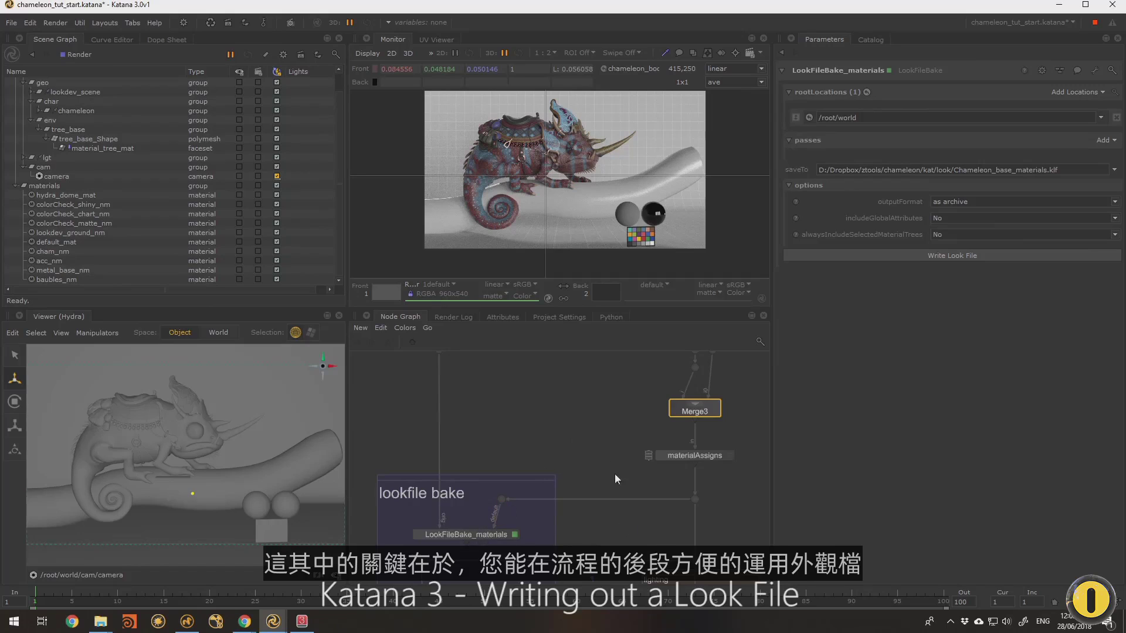
# Step: Examine the cham_geo branch in the GeometryIn group and view the rendered chameleon's skin up close
pyautogui.moveTo(577, 499); pyautogui.dragTo(543, 620, button='middle')
pyautogui.scroll(-4, 486, 419)
pyautogui.moveTo(484, 417); pyautogui.dragTo(598, 498, button='middle')
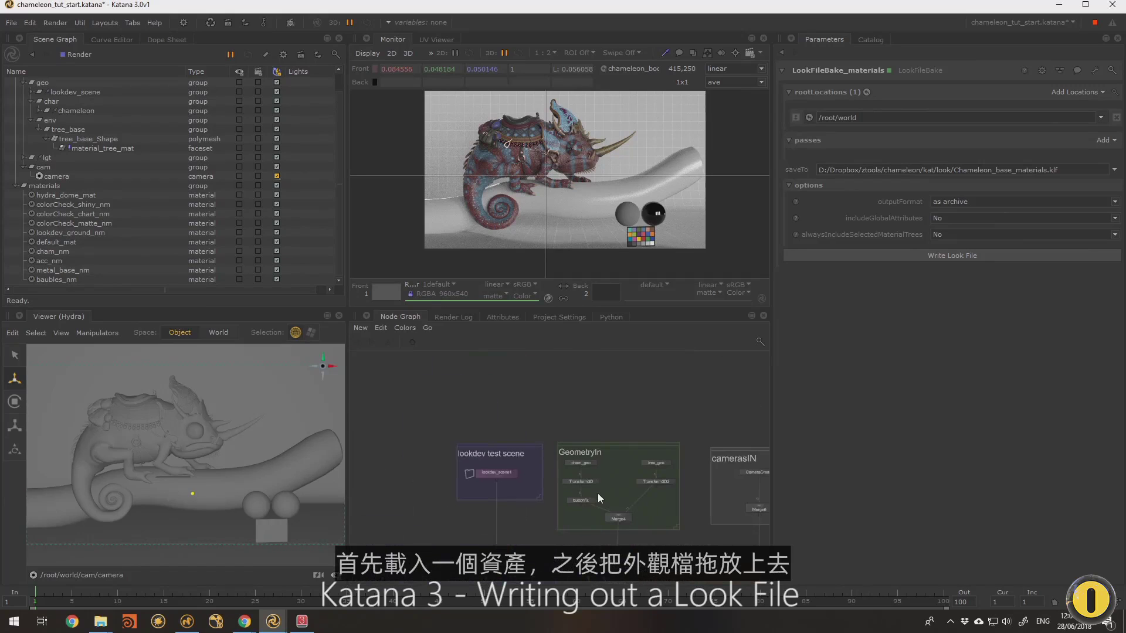
pyautogui.scroll(3, 598, 499)
pyautogui.click(578, 434)
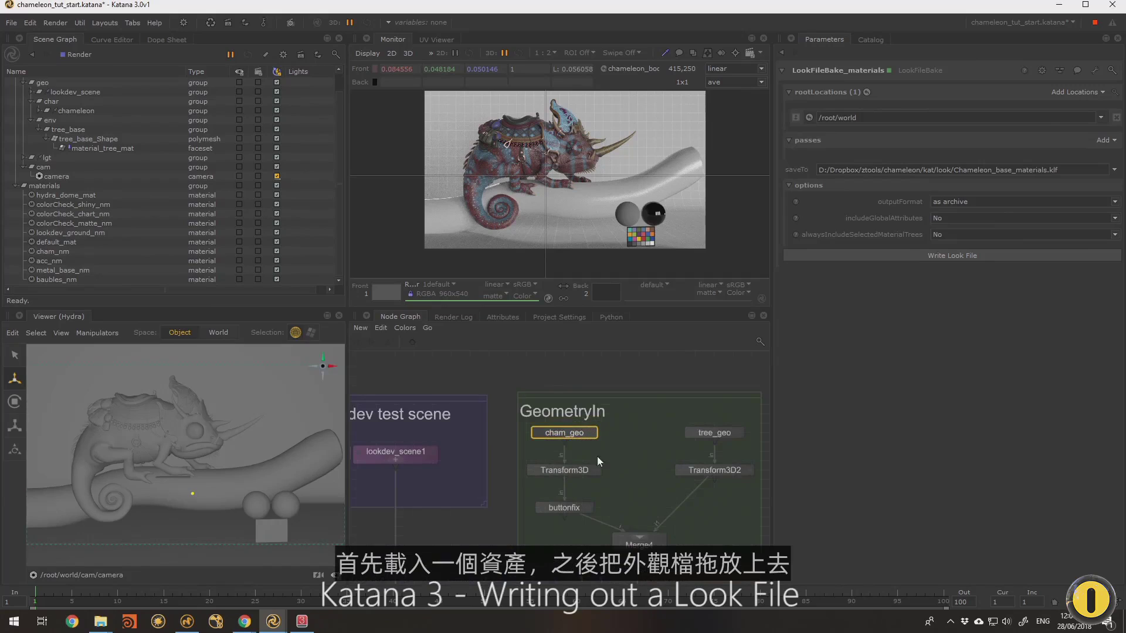
pyautogui.moveTo(662, 517); pyautogui.dragTo(603, 448, button='middle')
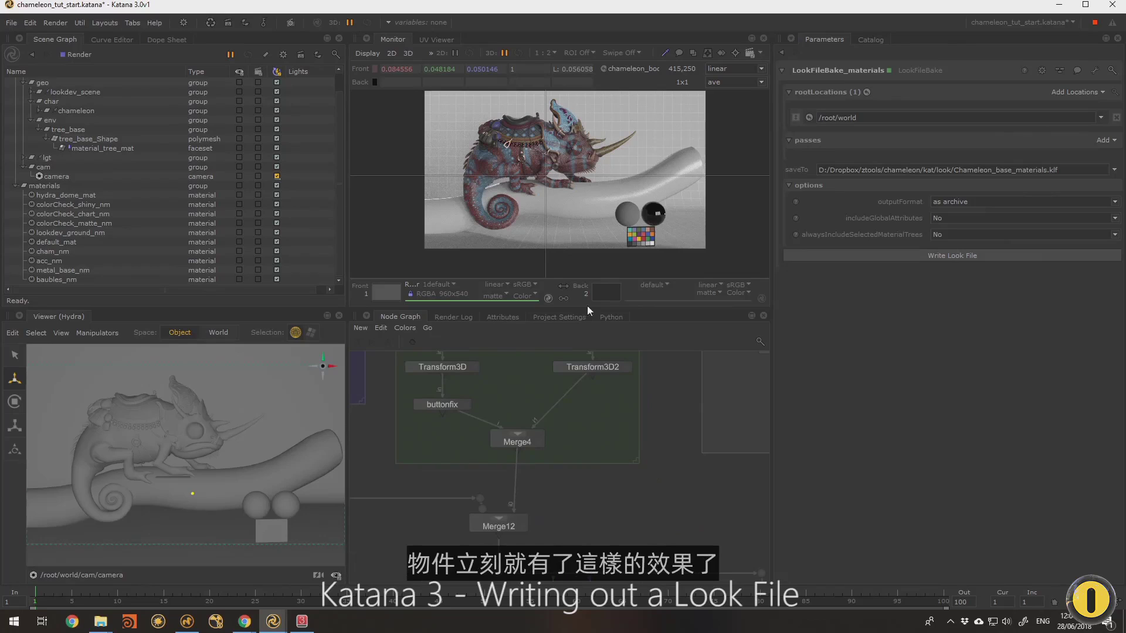
pyautogui.scroll(2, 498, 152)
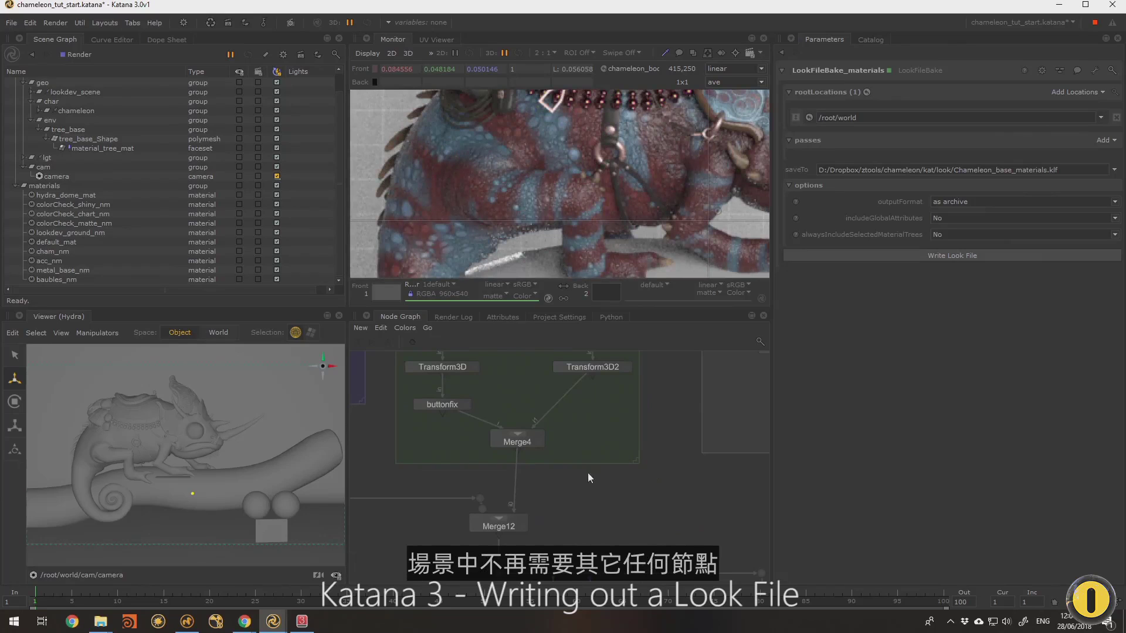
# Step: Search the node types for "look" and browse the LookFile nodes, including LookFileAssign, LookFileBake, LookFileManager and LookFileMaterialsOut
pyautogui.moveTo(589, 476); pyautogui.dragTo(577, 355, button='middle')
pyautogui.scroll(-3, 577, 358)
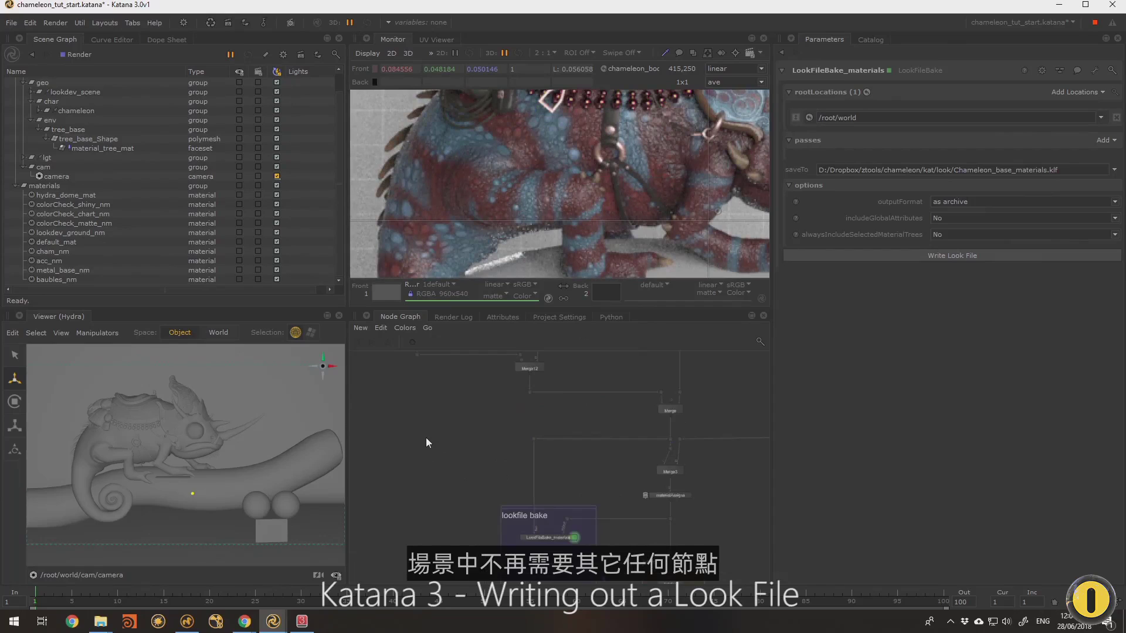
pyautogui.press('Tab')
pyautogui.write('lo')
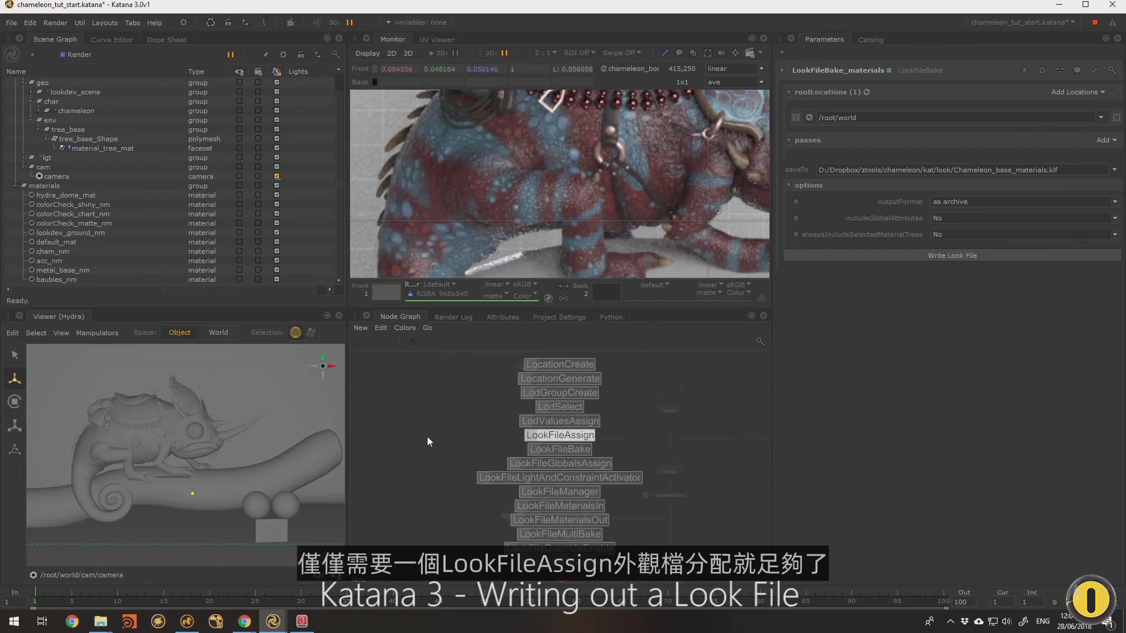
pyautogui.write('ok')
pyautogui.press('Down')
pyautogui.press('Down')
pyautogui.press('Down')
pyautogui.press('Down')
pyautogui.press('Up')
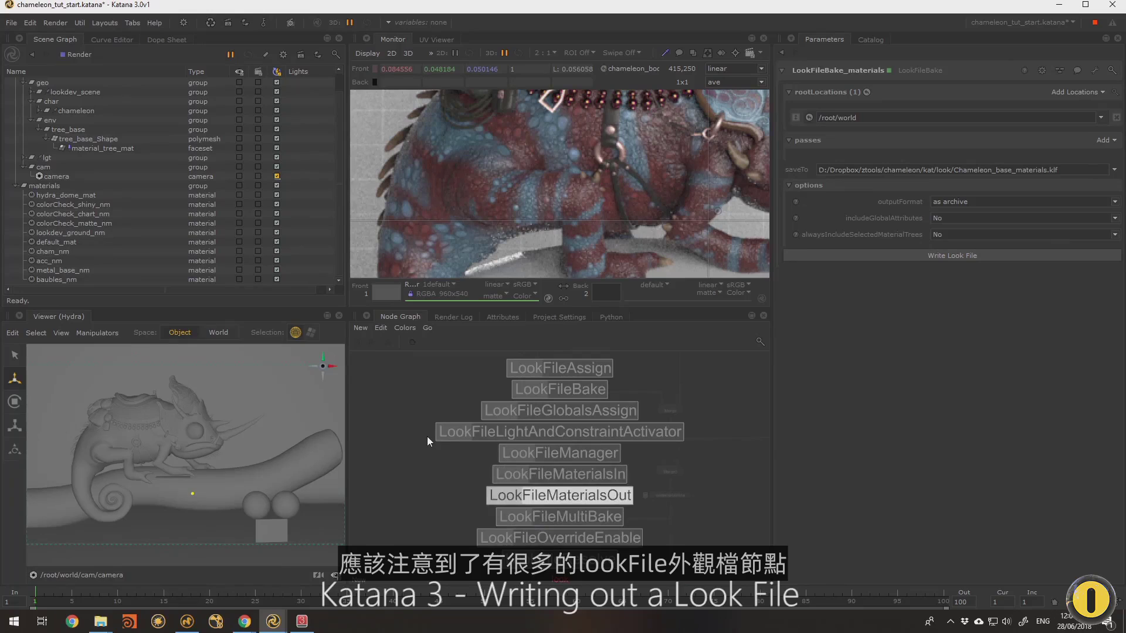
pyautogui.press('Up')
pyautogui.press('Up')
pyautogui.press('Down')
pyautogui.press('Down')
pyautogui.press('Down')
pyautogui.press('Up')
pyautogui.press('Up')
pyautogui.press('Up')
pyautogui.press('Up')
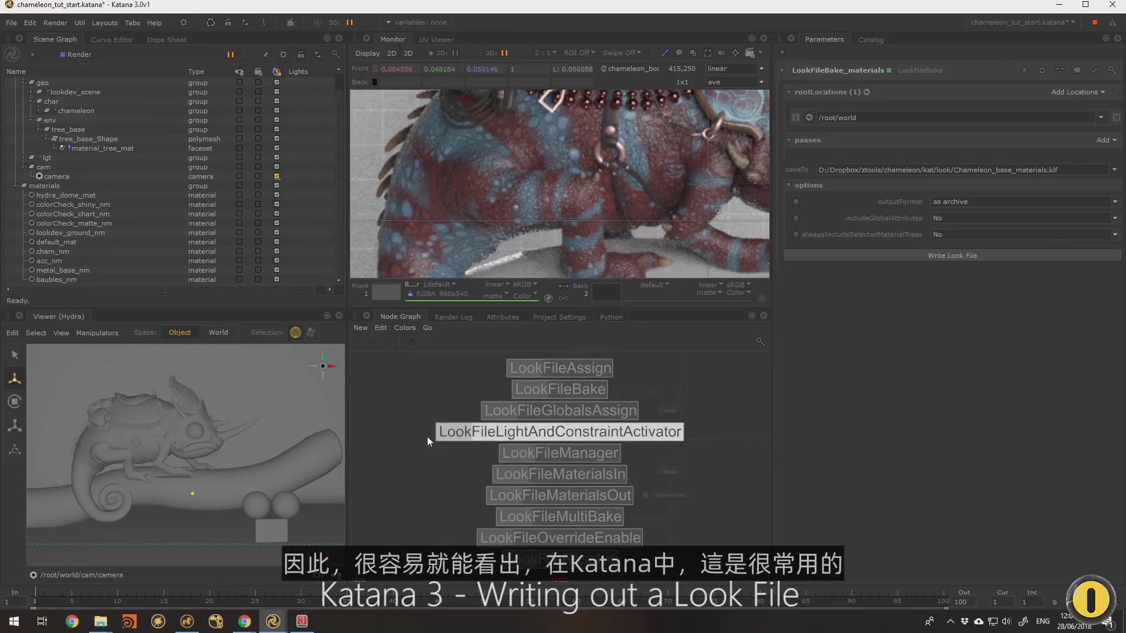
pyautogui.press('Up')
pyautogui.press('Up')
pyautogui.press('Up')
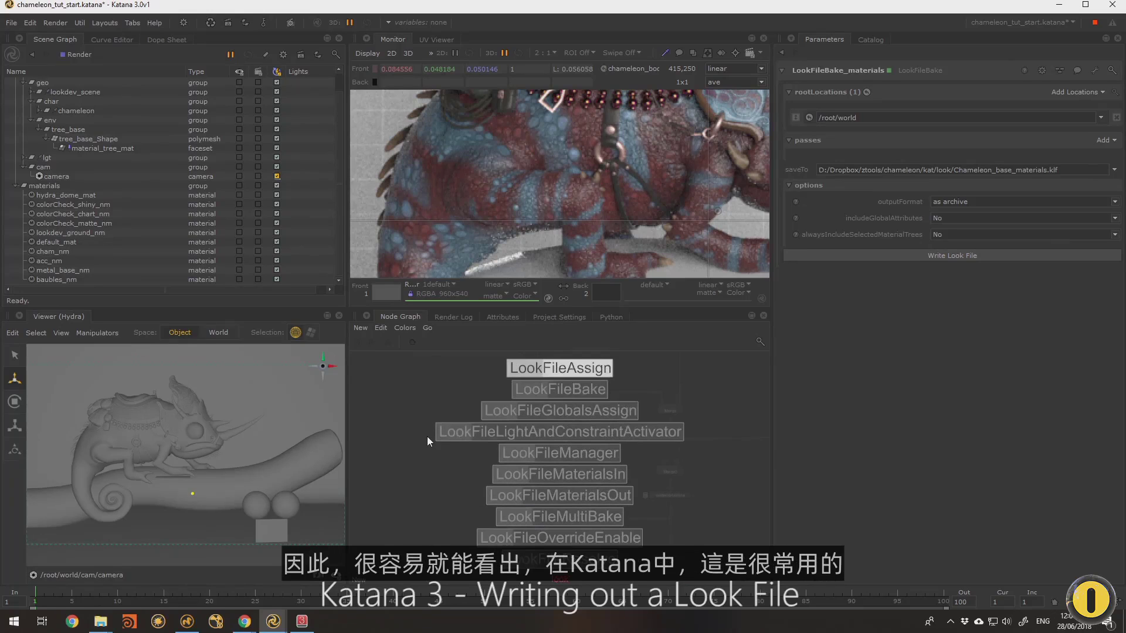
pyautogui.press('Down')
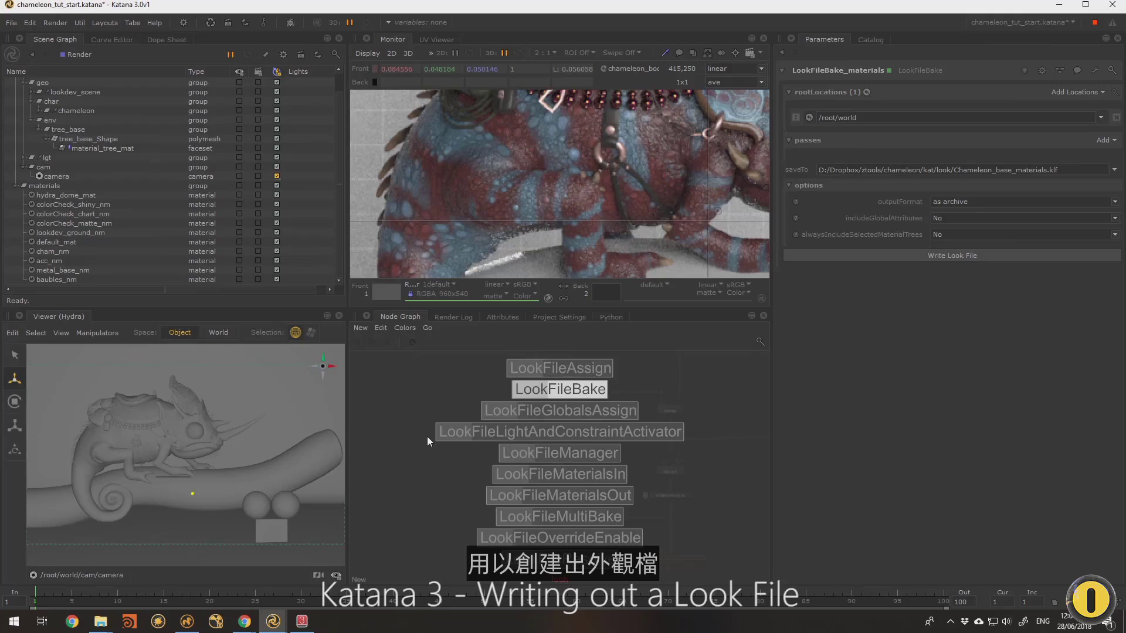
pyautogui.press('Up')
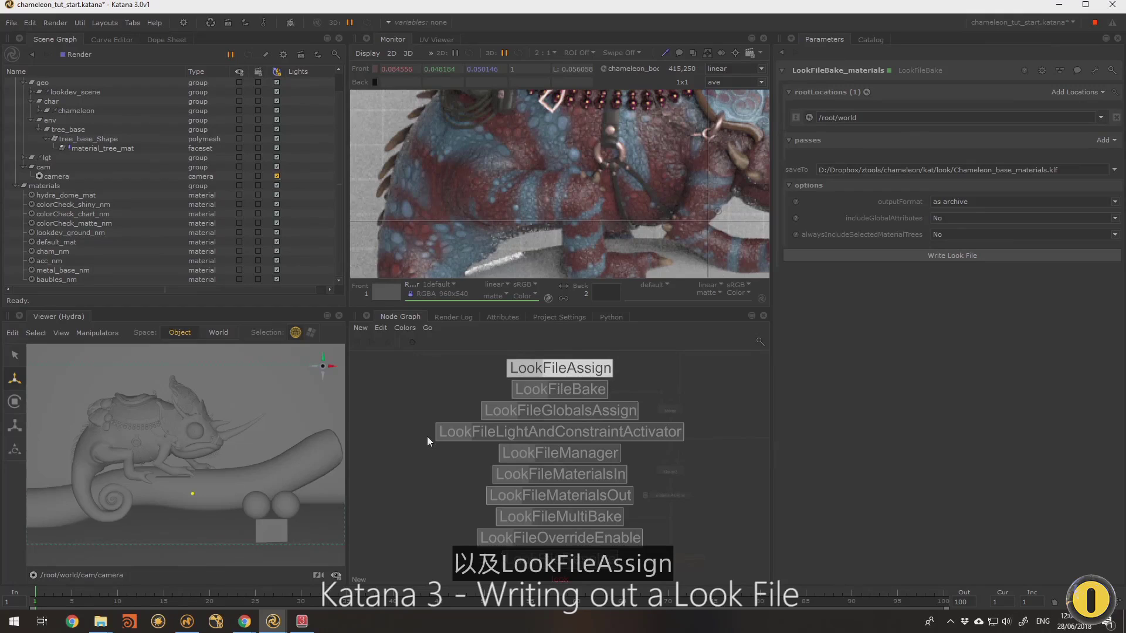
pyautogui.press('Down')
pyautogui.press('Down')
pyautogui.press('Down')
pyautogui.press('Down')
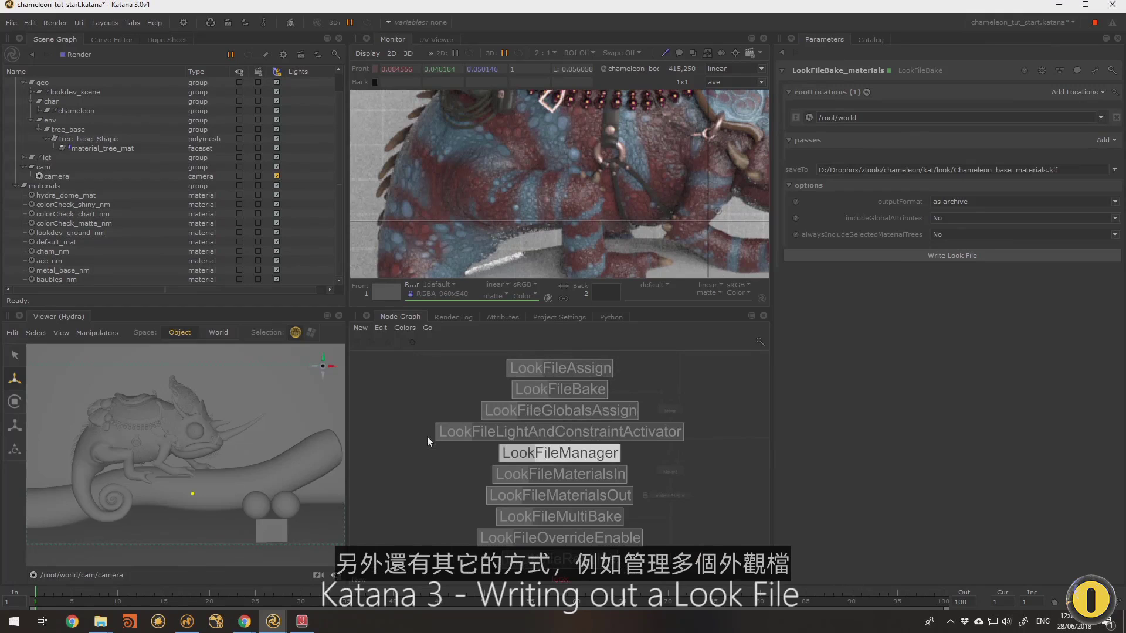
pyautogui.press('Down')
pyautogui.press('Up')
pyautogui.press('Down')
pyautogui.press('Down')
pyautogui.press('Down')
pyautogui.press('Down')
pyautogui.press('Down')
pyautogui.press('Up')
pyautogui.press('Up')
pyautogui.press('Up')
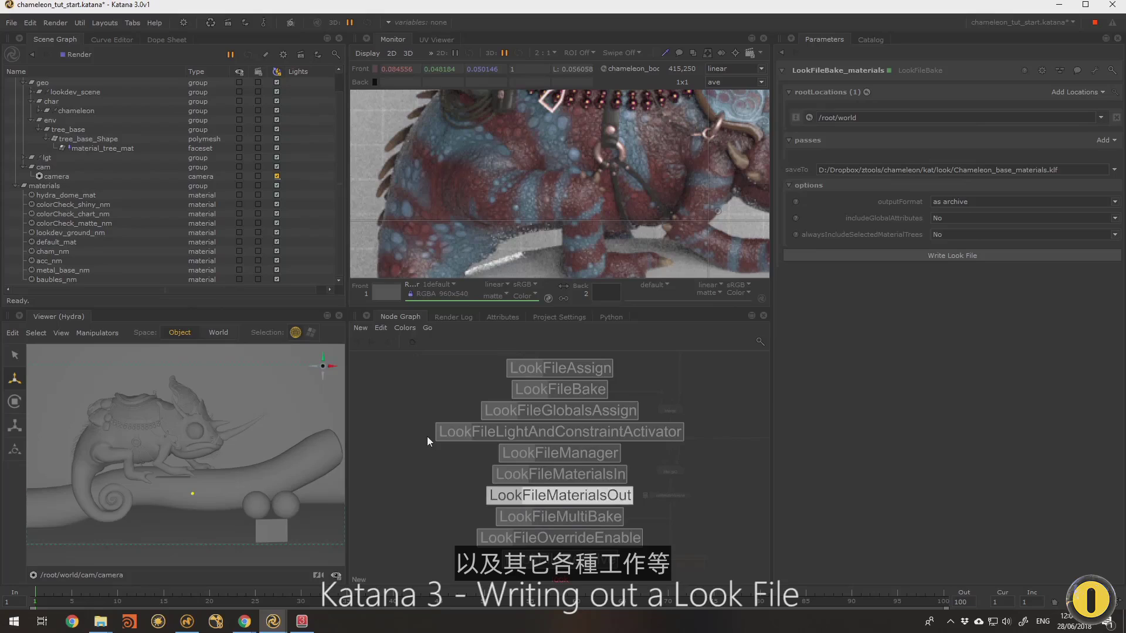
pyautogui.press('Up')
pyautogui.press('Up')
pyautogui.press('Up')
pyautogui.press('Up')
pyautogui.press('Up')
pyautogui.press('Up')
pyautogui.press('Down')
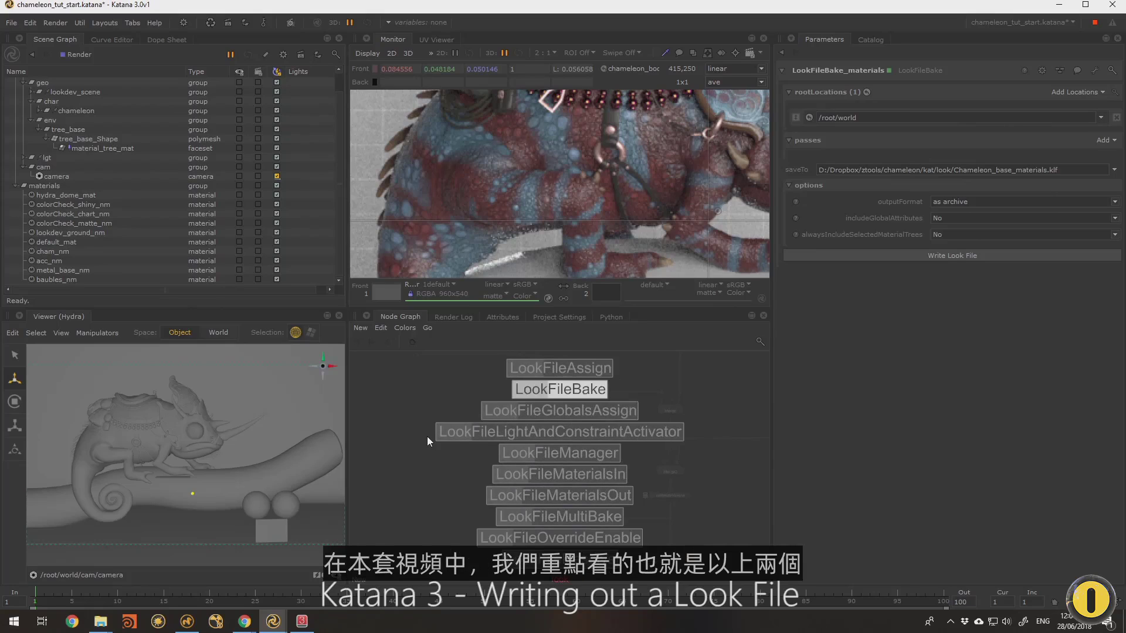
# Step: Create a LookFileAssign node in the empty area of the node graph beside the Merge nodes
pyautogui.press('Up')
pyautogui.press('Down')
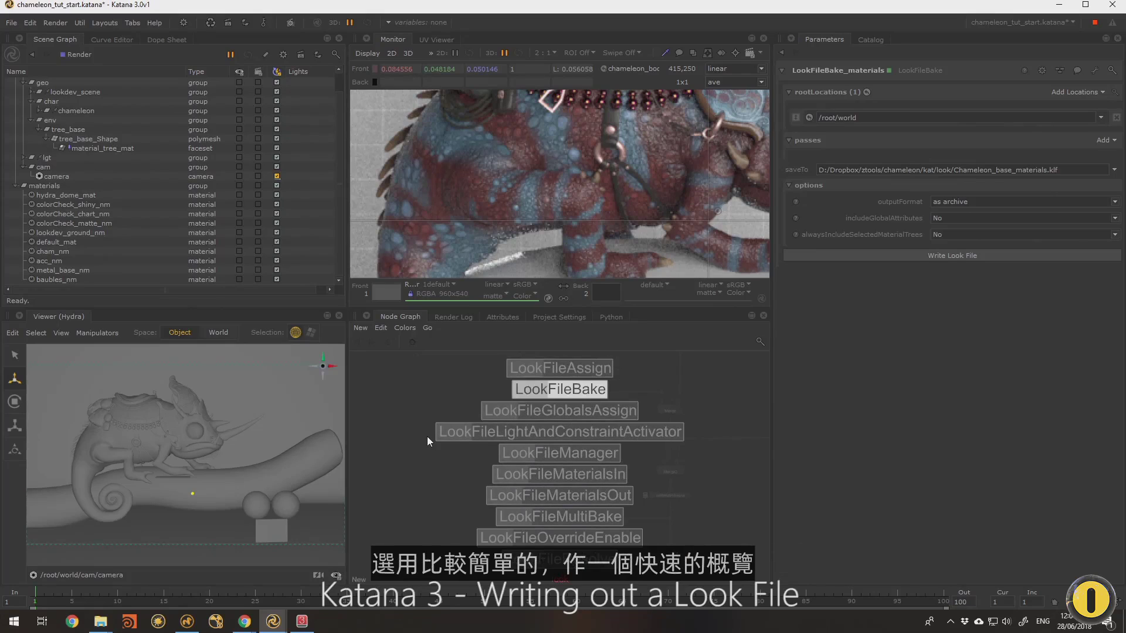
pyautogui.press('Up')
pyautogui.press('Down')
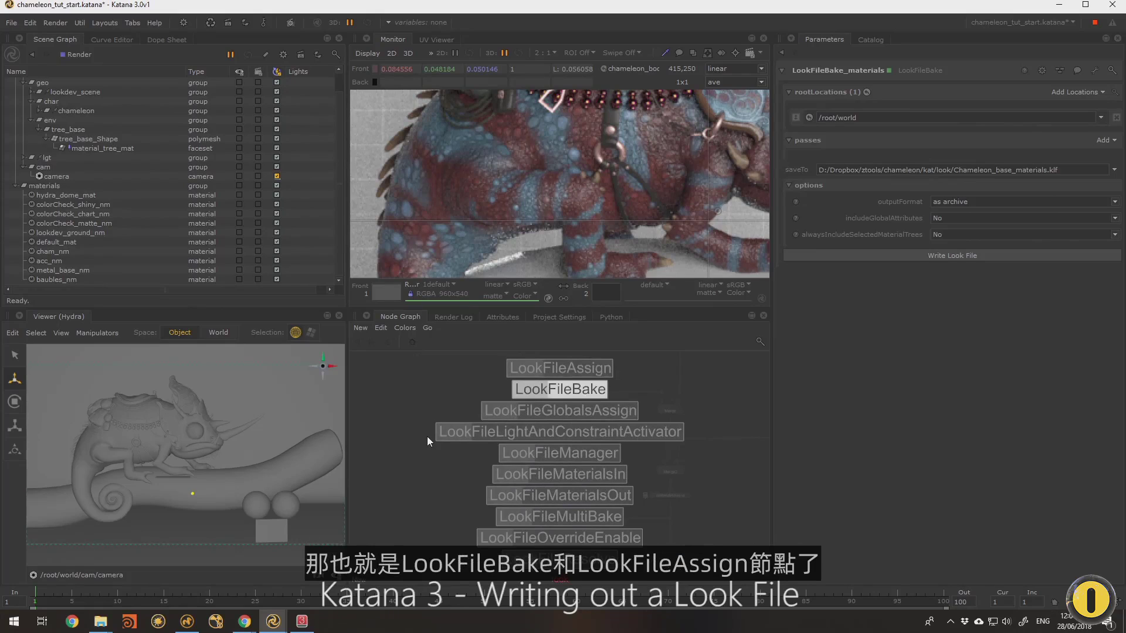
pyautogui.press('Up')
pyautogui.press('Return')
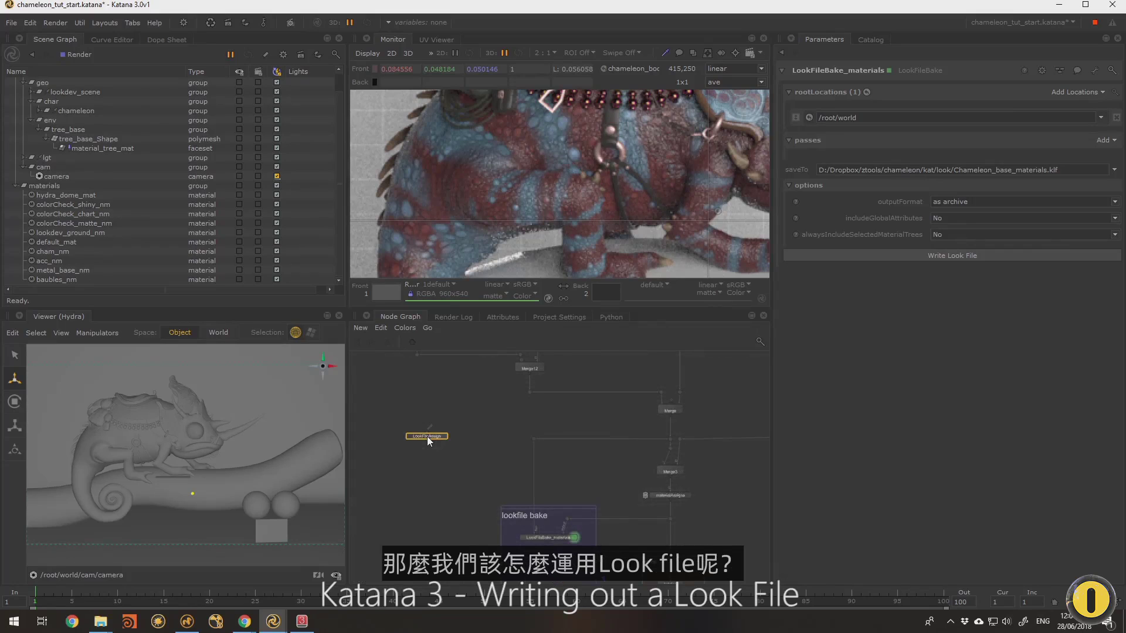
# Step: Locate the Merge5 node in the red materials group and examine how the materials connect into it
pyautogui.moveTo(640, 418); pyautogui.dragTo(530, 427, button='middle')
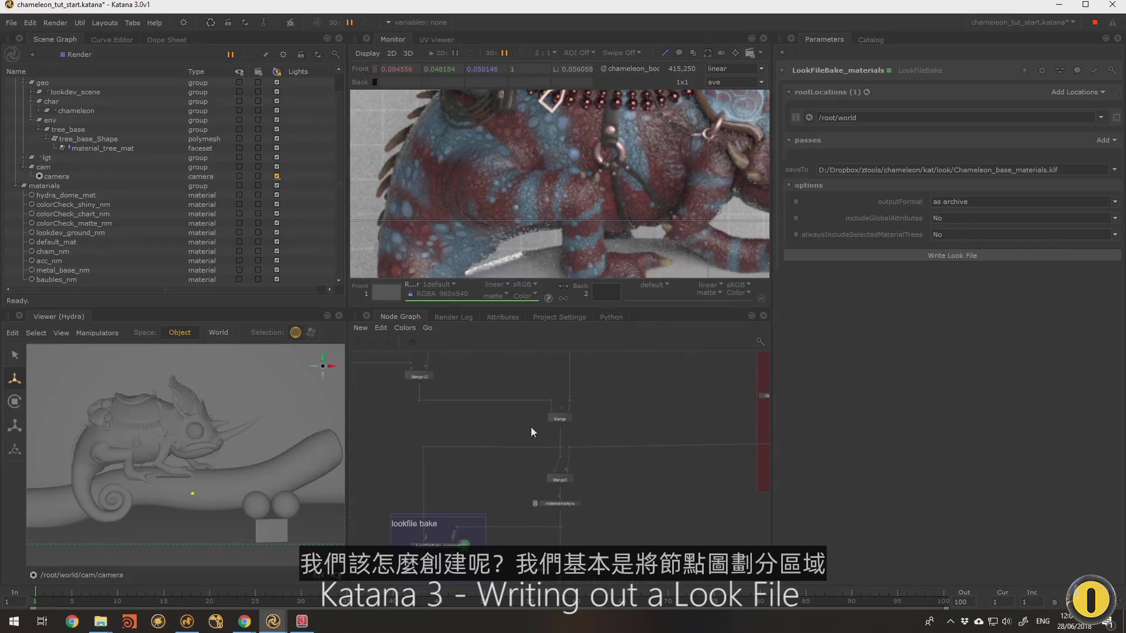
pyautogui.moveTo(679, 494); pyautogui.dragTo(782, 425, button='middle')
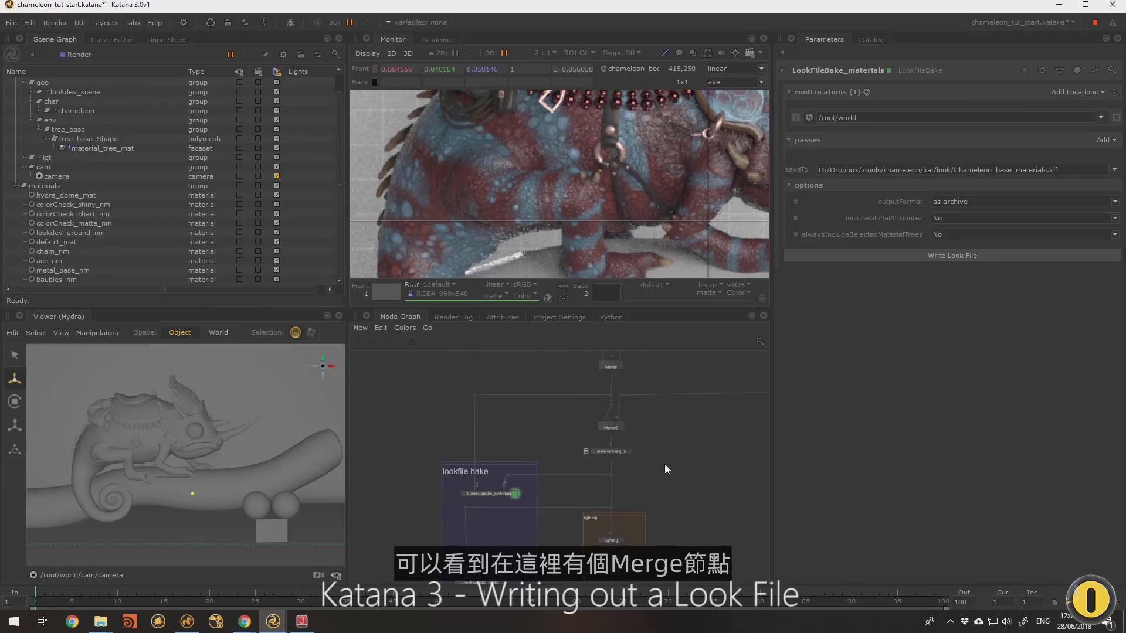
pyautogui.moveTo(664, 463); pyautogui.dragTo(652, 488, button='middle')
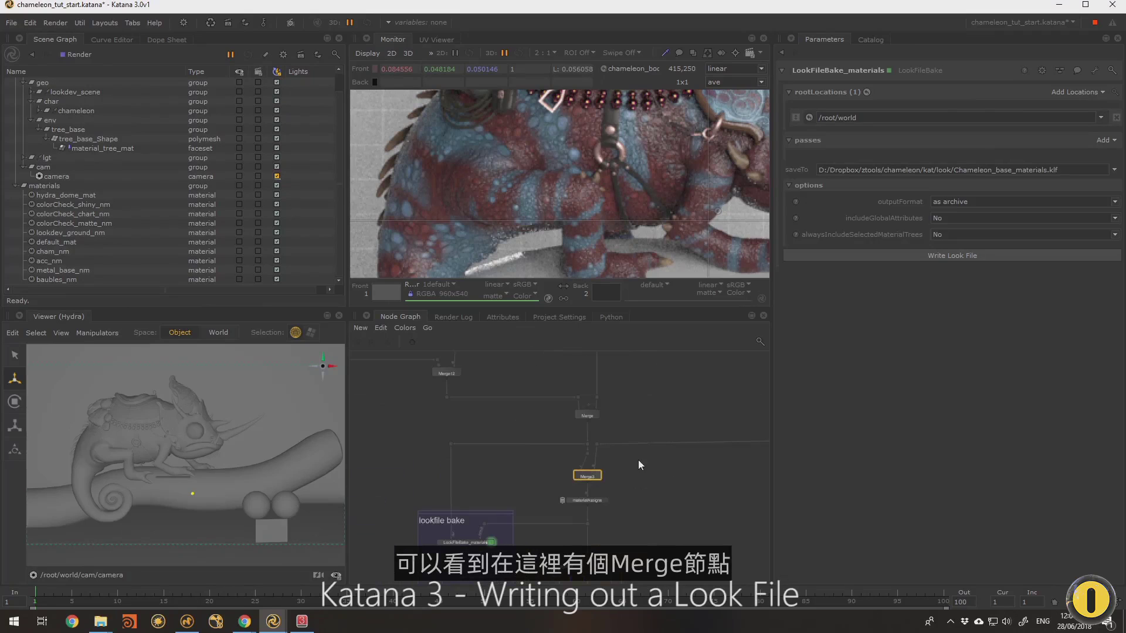
pyautogui.moveTo(564, 475); pyautogui.dragTo(544, 480, button='middle')
pyautogui.moveTo(683, 462); pyautogui.dragTo(683, 327, button='middle')
pyautogui.click(602, 377)
pyautogui.scroll(4, 680, 417)
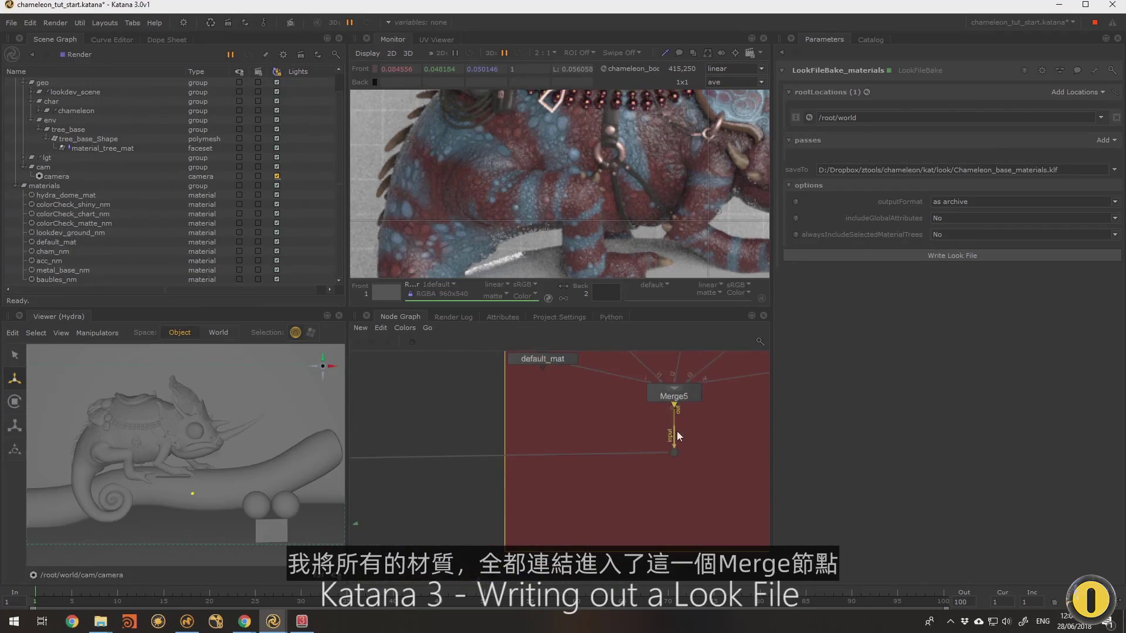
pyautogui.scroll(-5, 650, 490)
pyautogui.scroll(4, 656, 442)
pyautogui.click(647, 461)
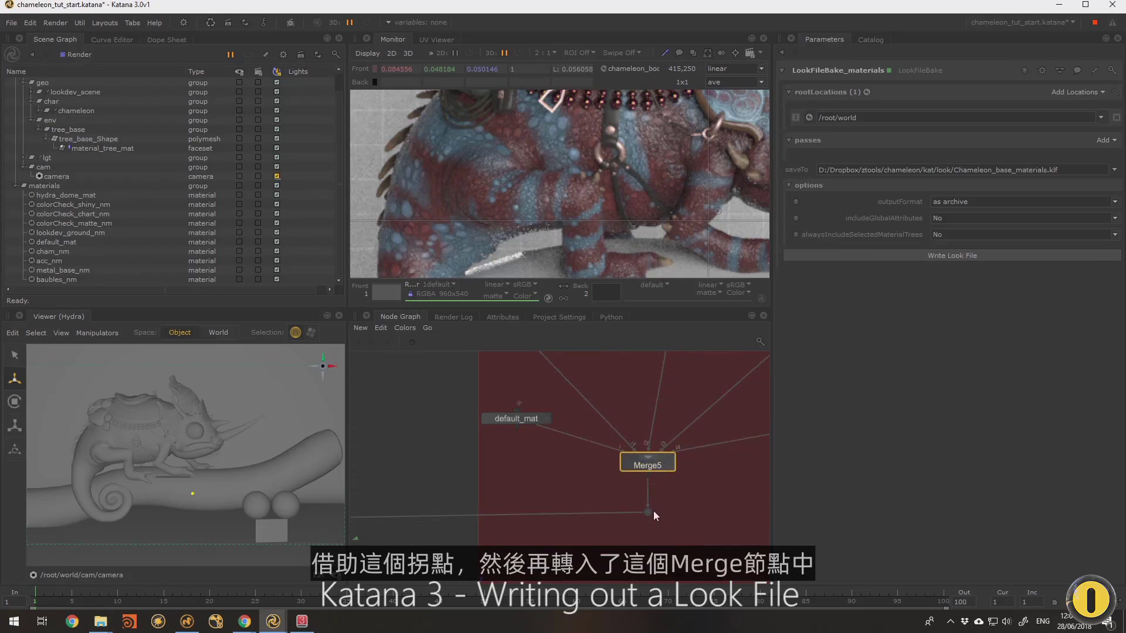
# Step: Follow the Merge5 output connection across the node graph to the Merge3 node
pyautogui.moveTo(500, 511); pyautogui.dragTo(797, 467, button='middle')
pyautogui.moveTo(555, 470); pyautogui.dragTo(711, 455, button='middle')
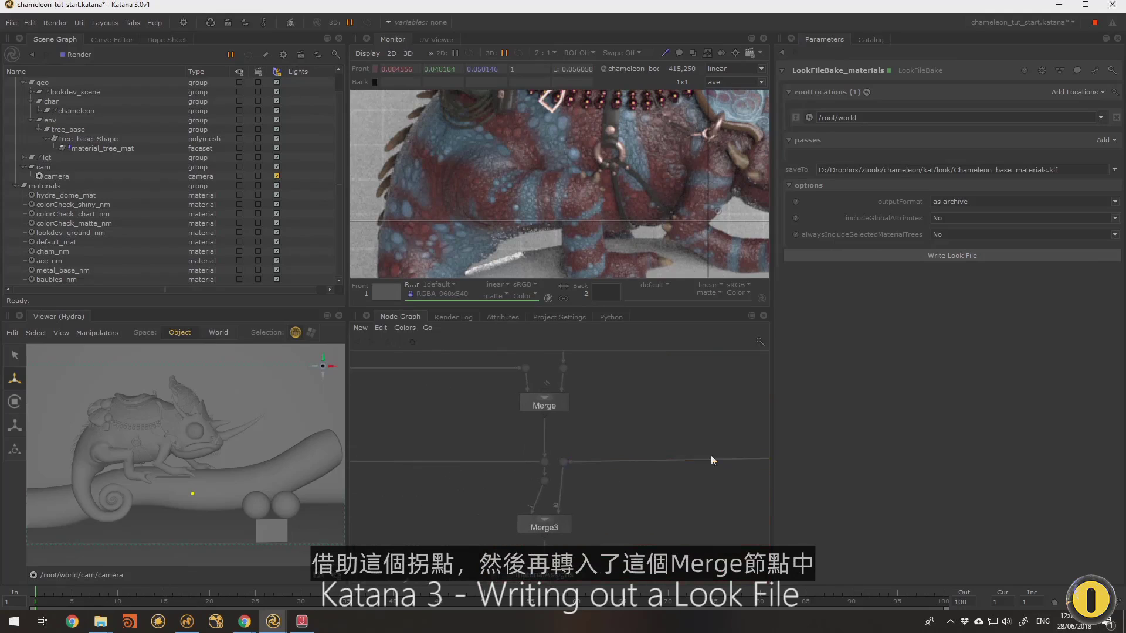
pyautogui.click(559, 531)
pyautogui.moveTo(528, 462); pyautogui.dragTo(665, 445, button='middle')
pyautogui.scroll(-4, 663, 473)
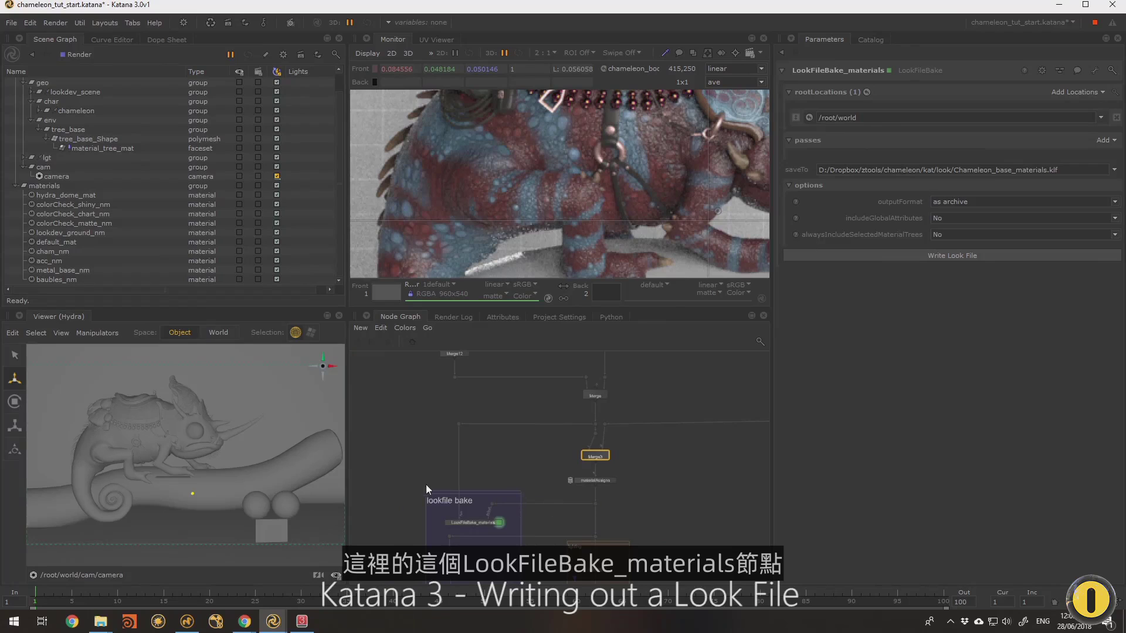
# Step: Trace the orig and default inputs of LookFileBake_materials to their branch points before Merge3 and after materialAssigns
pyautogui.click(504, 522)
pyautogui.scroll(5, 507, 520)
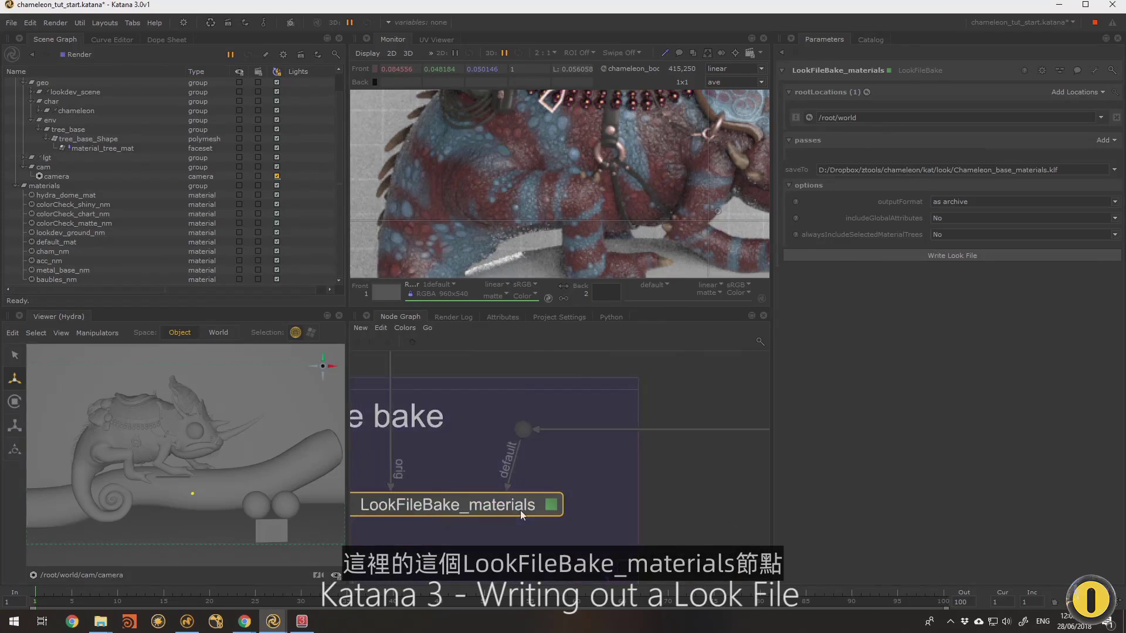
pyautogui.scroll(-5, 528, 486)
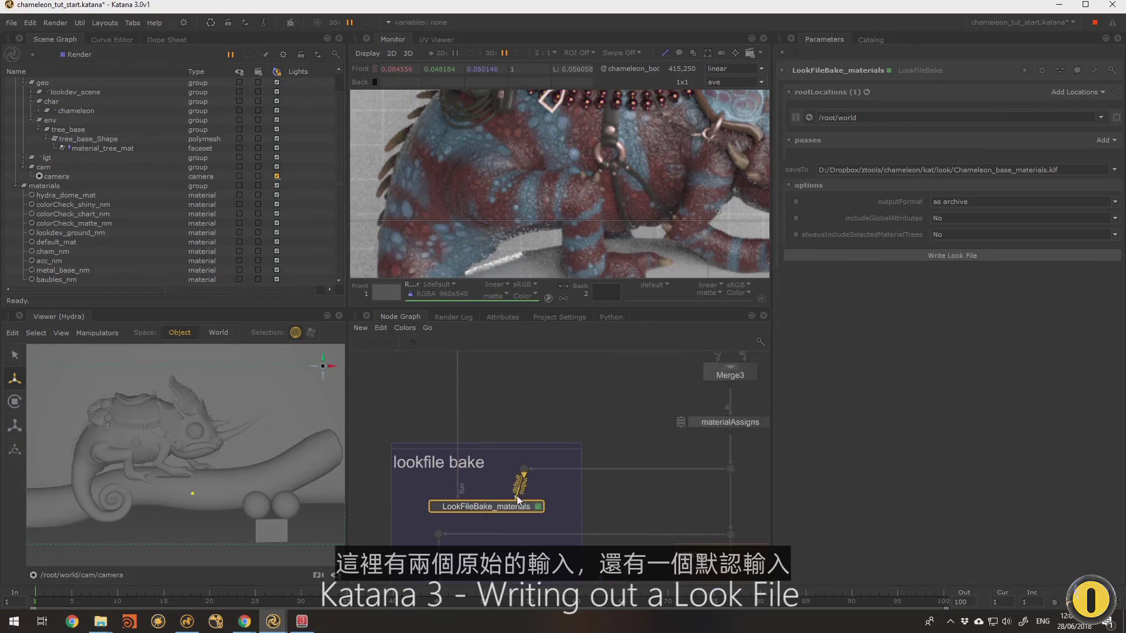
pyautogui.moveTo(629, 413); pyautogui.dragTo(595, 457, button='middle')
pyautogui.scroll(-1, 564, 423)
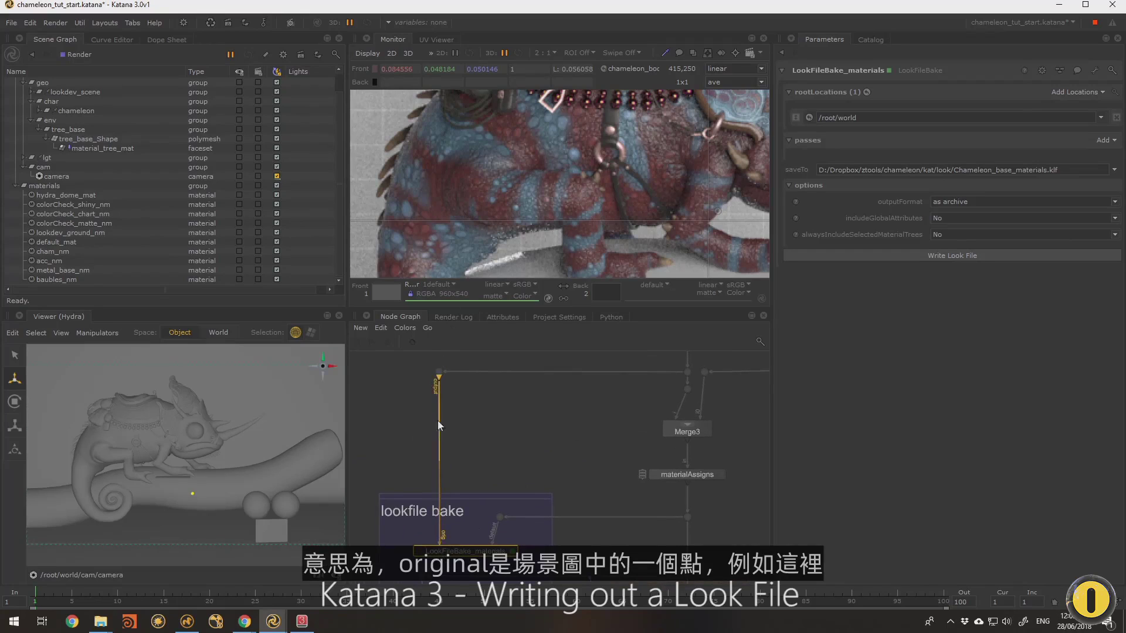
pyautogui.click(687, 372)
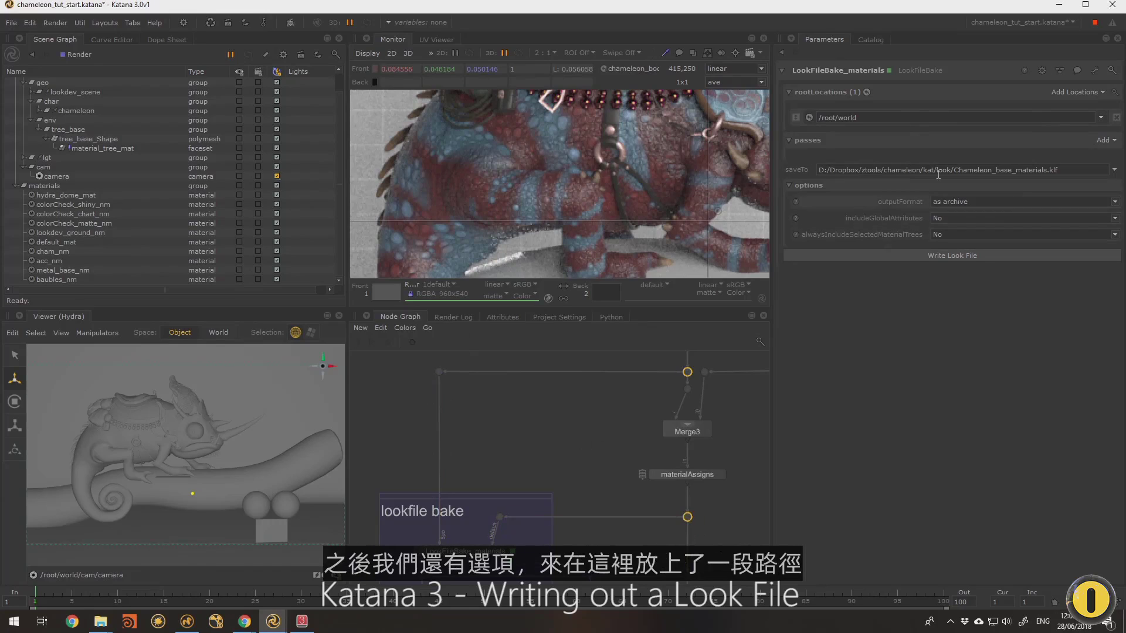
# Step: Check the file path and file name in the saveTo setting of LookFileBake_materials
pyautogui.moveTo(1072, 170)
pyautogui.mouseDown()
pyautogui.moveTo(818, 170)
pyautogui.moveTo(1070, 170)
pyautogui.mouseUp()
pyautogui.moveTo(959, 170); pyautogui.dragTo(1116, 169)
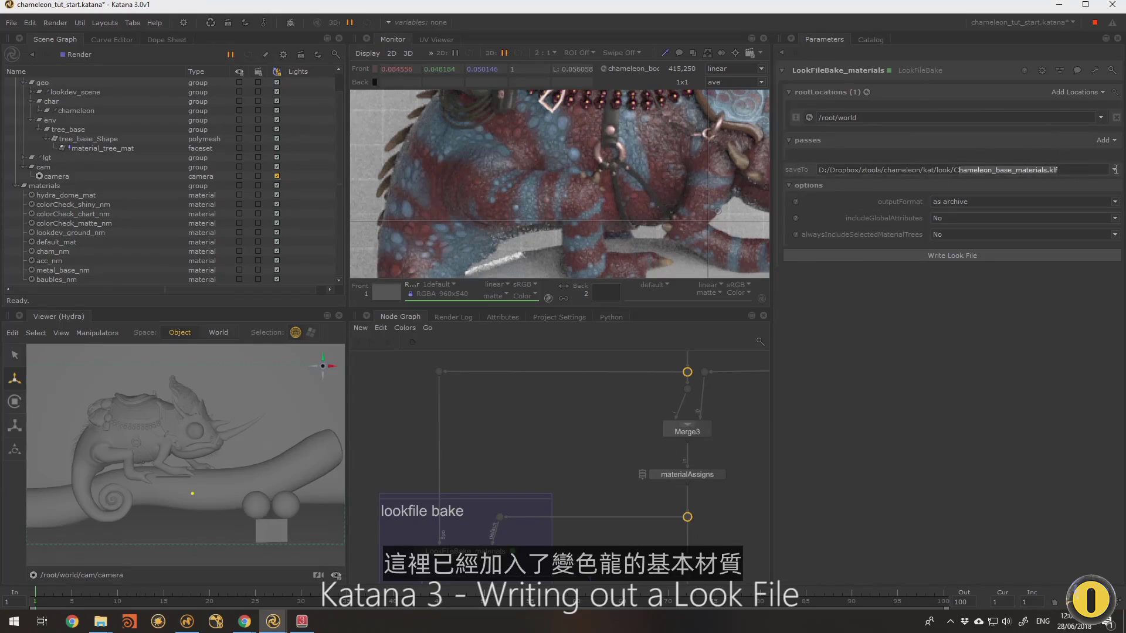
pyautogui.click(811, 170)
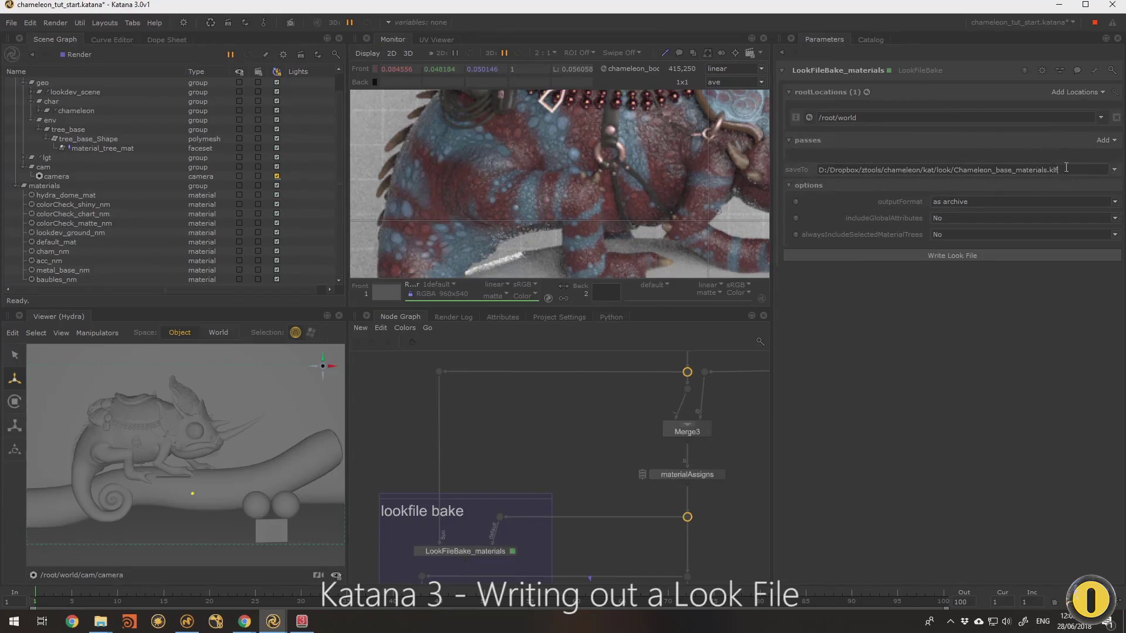
# Step: Write the look file from LookFileBake_materials over the existing Chameleon_base_materials.klf in the look folder
pyautogui.click(915, 254)
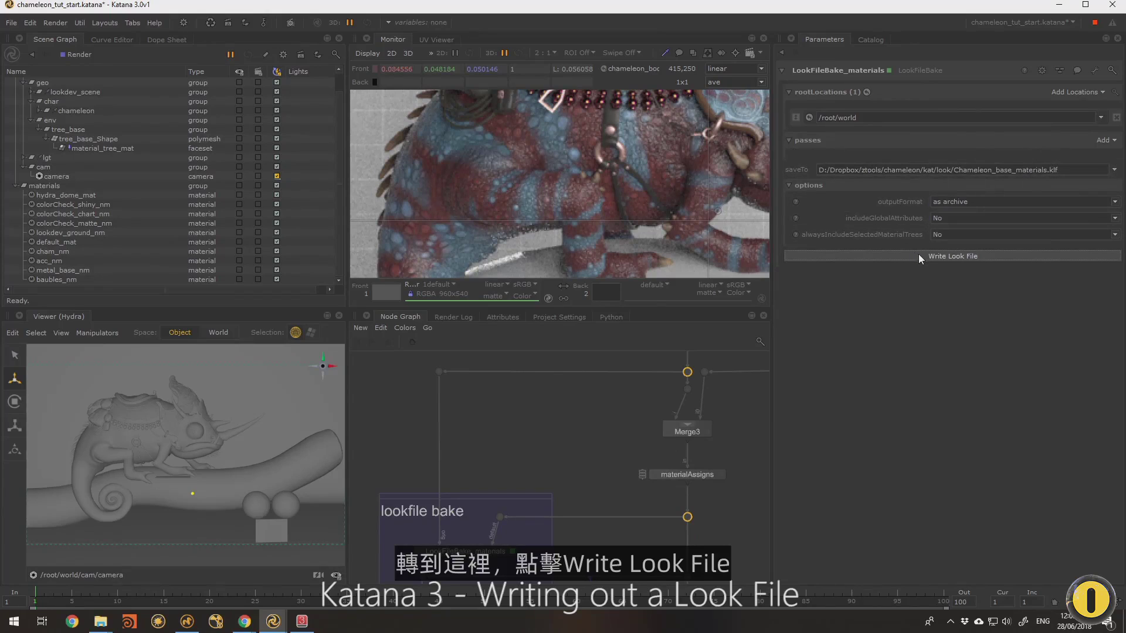
pyautogui.click(926, 255)
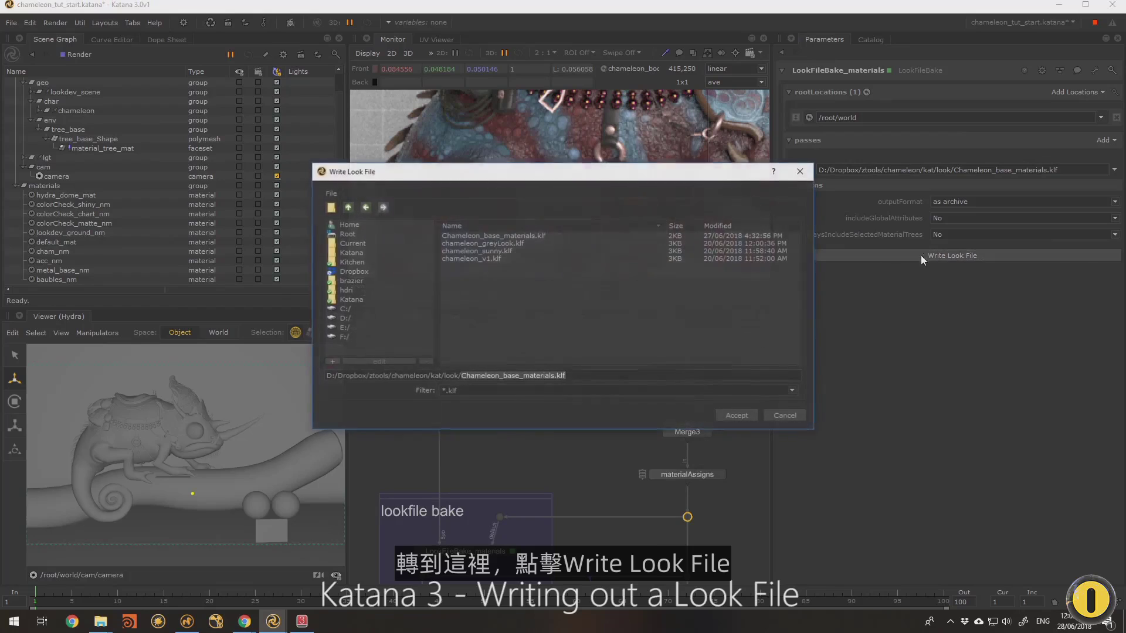
pyautogui.doubleClick(509, 233)
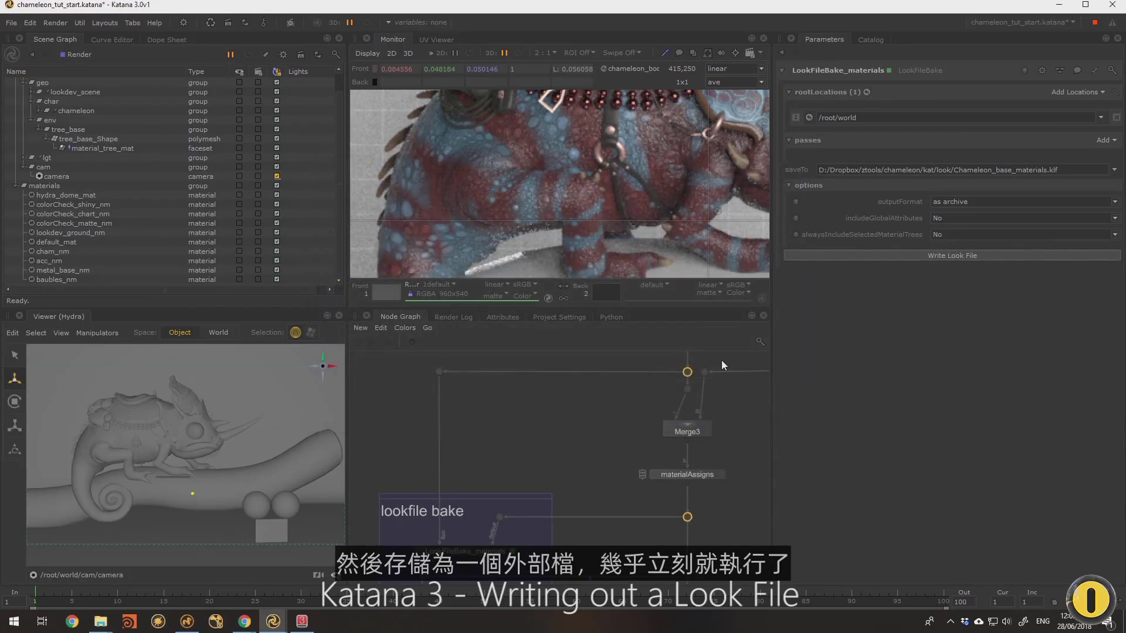
# Step: Examine the Merge3 and materialAssigns nodes lying between the two branch points that feed LookFileBake_materials
pyautogui.moveTo(571, 467); pyautogui.dragTo(565, 439, button='middle')
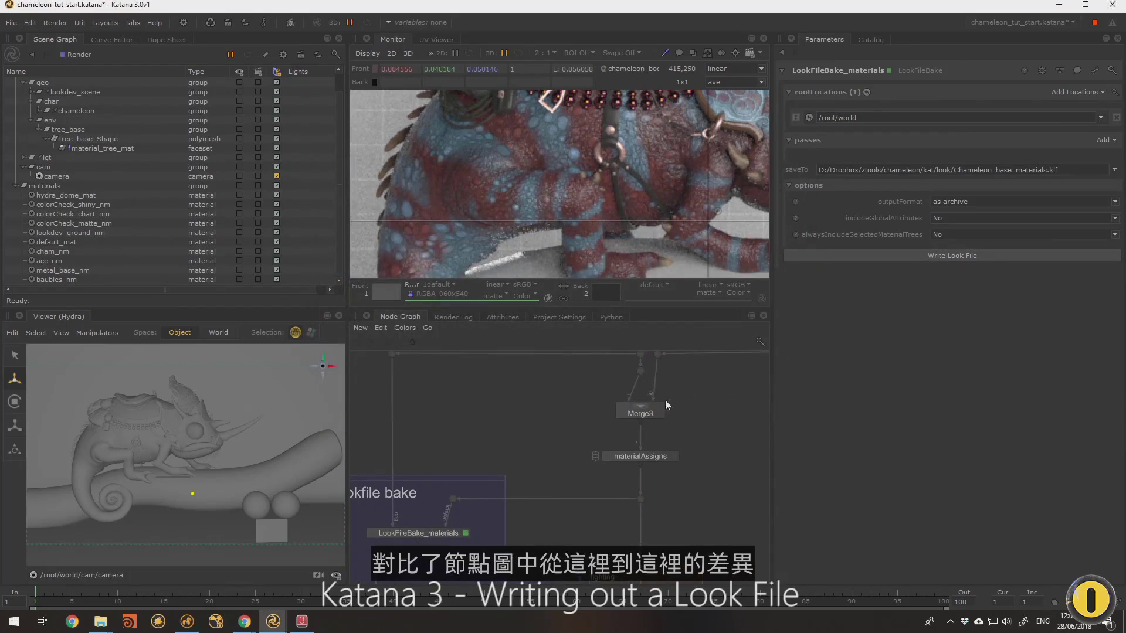
pyautogui.moveTo(665, 400); pyautogui.dragTo(691, 435, button='middle')
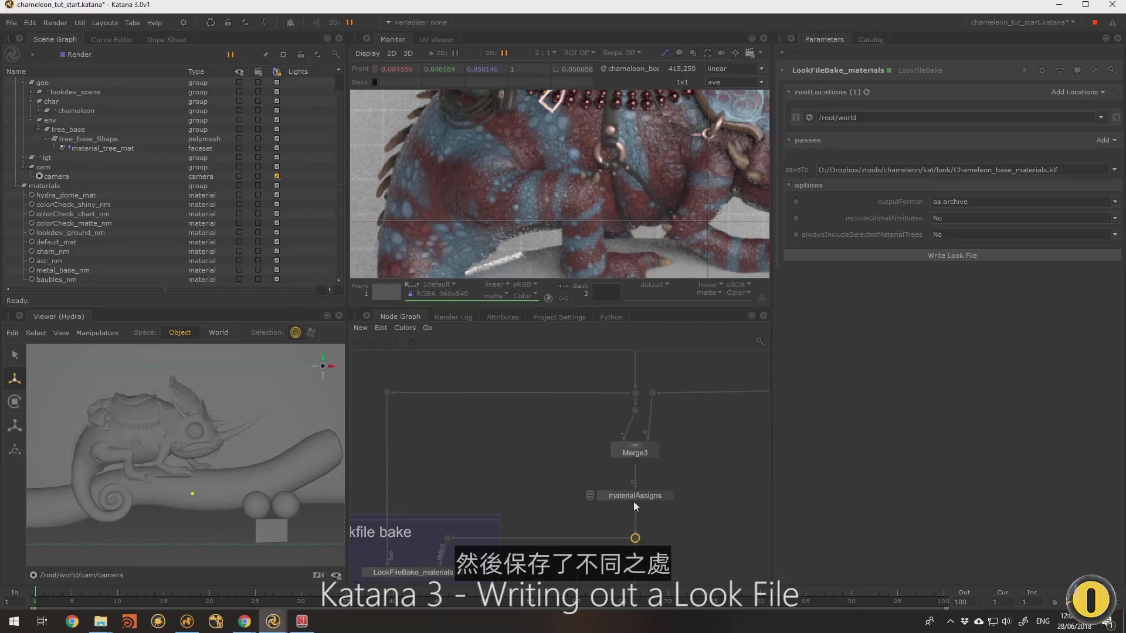
pyautogui.moveTo(572, 509); pyautogui.dragTo(708, 435)
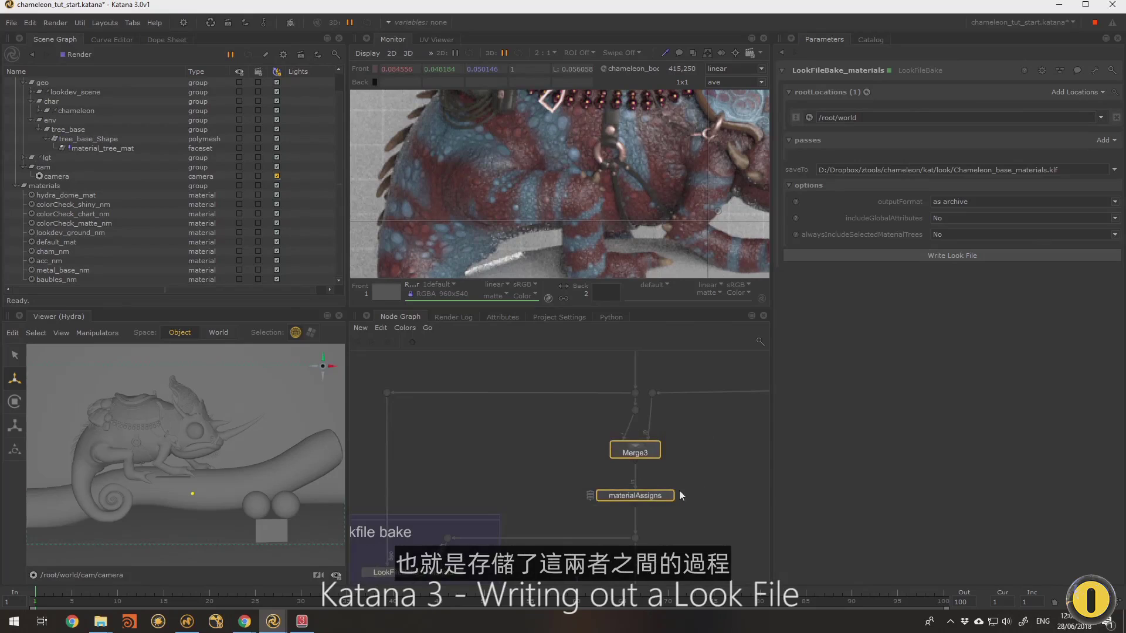
pyautogui.moveTo(728, 457); pyautogui.dragTo(650, 470, button='middle')
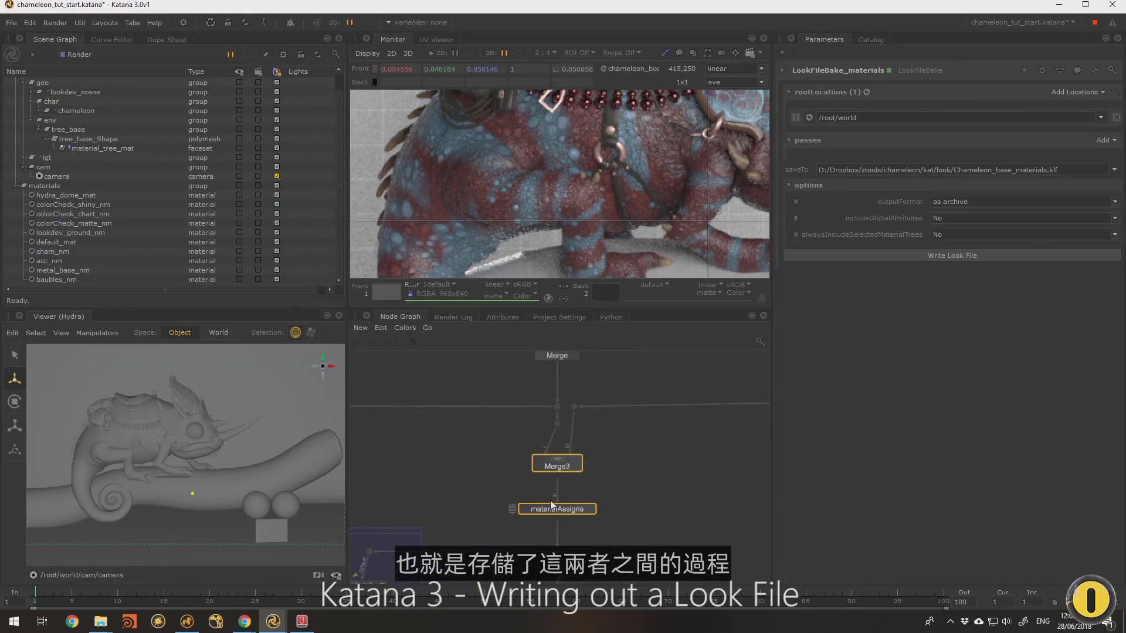
pyautogui.moveTo(635, 476)
pyautogui.mouseDown(button='middle')
pyautogui.moveTo(616, 477)
pyautogui.moveTo(633, 471)
pyautogui.mouseUp(button='middle')
pyautogui.click(607, 518)
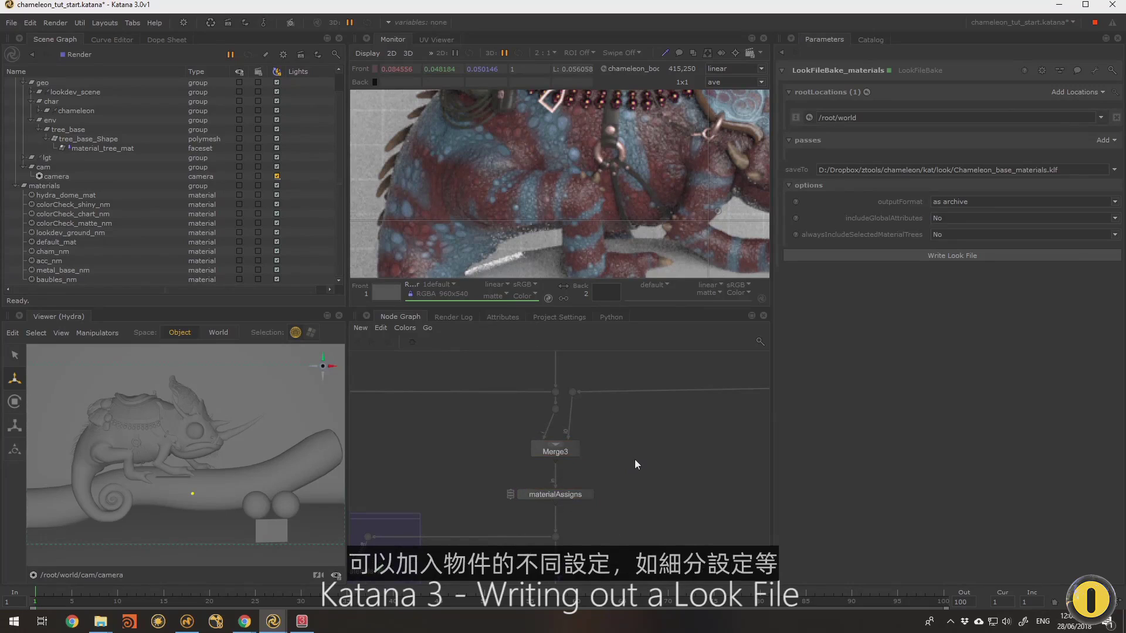
# Step: Compare the materialAssigns and Merge3 nodes with the LookFileBake_materials node in the lookfile bake group
pyautogui.click(568, 497)
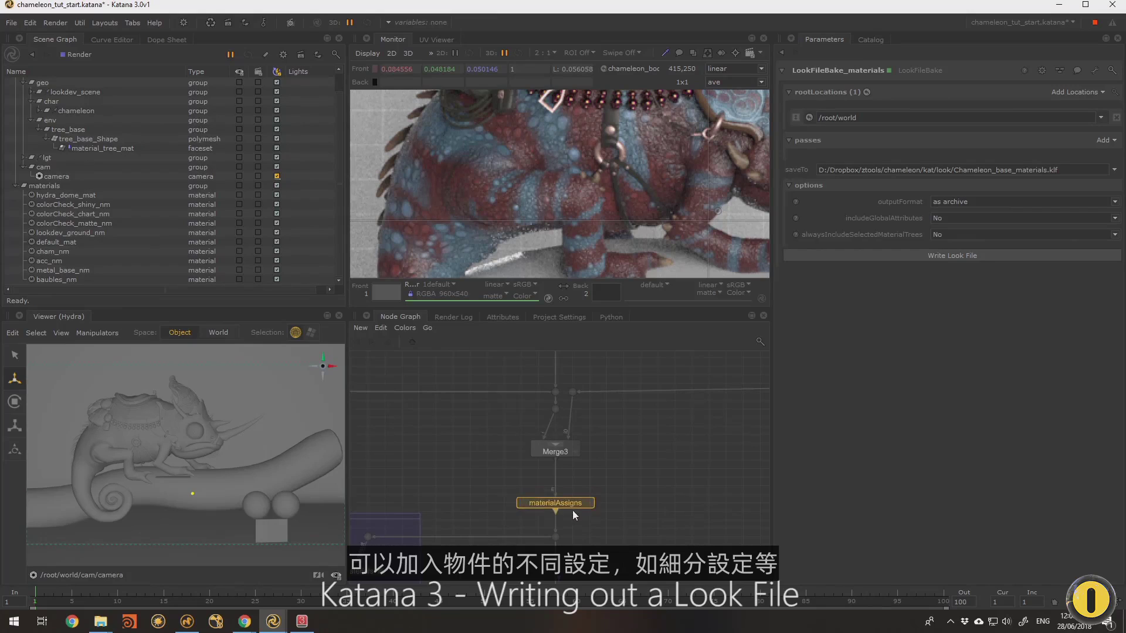
pyautogui.moveTo(572, 497); pyautogui.dragTo(578, 510)
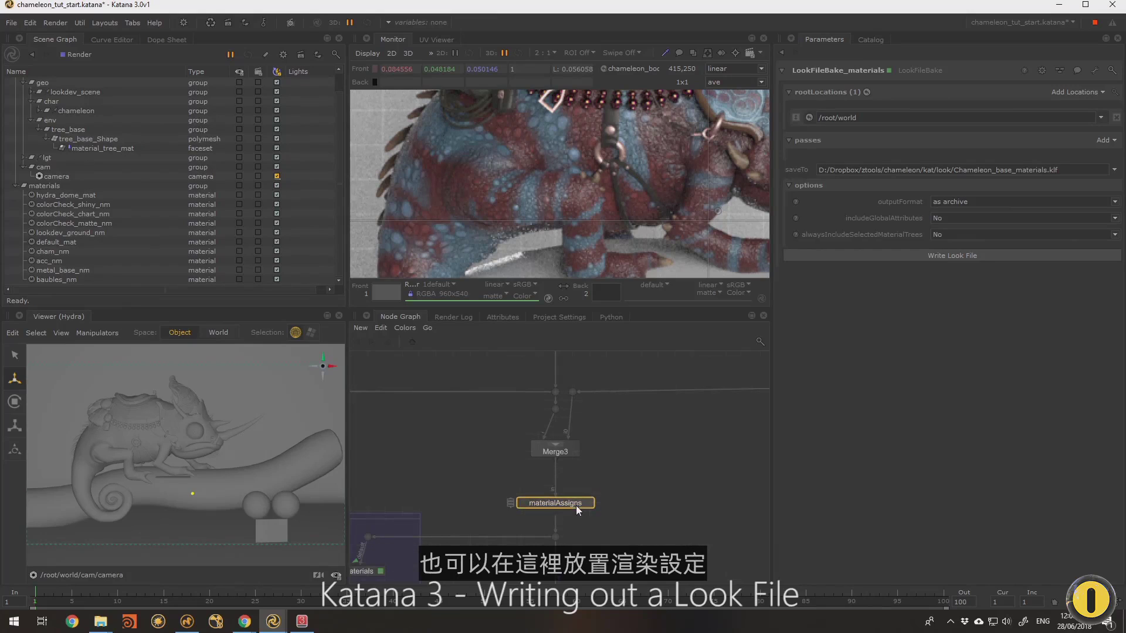
pyautogui.click(562, 456)
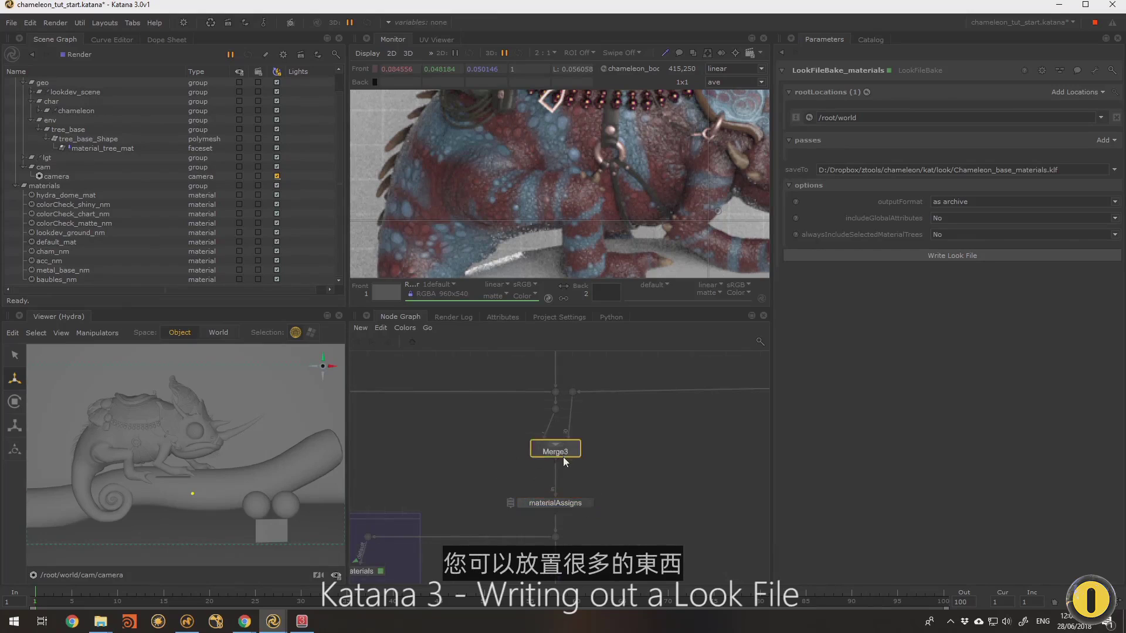
pyautogui.moveTo(429, 455); pyautogui.dragTo(573, 404, button='middle')
pyautogui.click(427, 513)
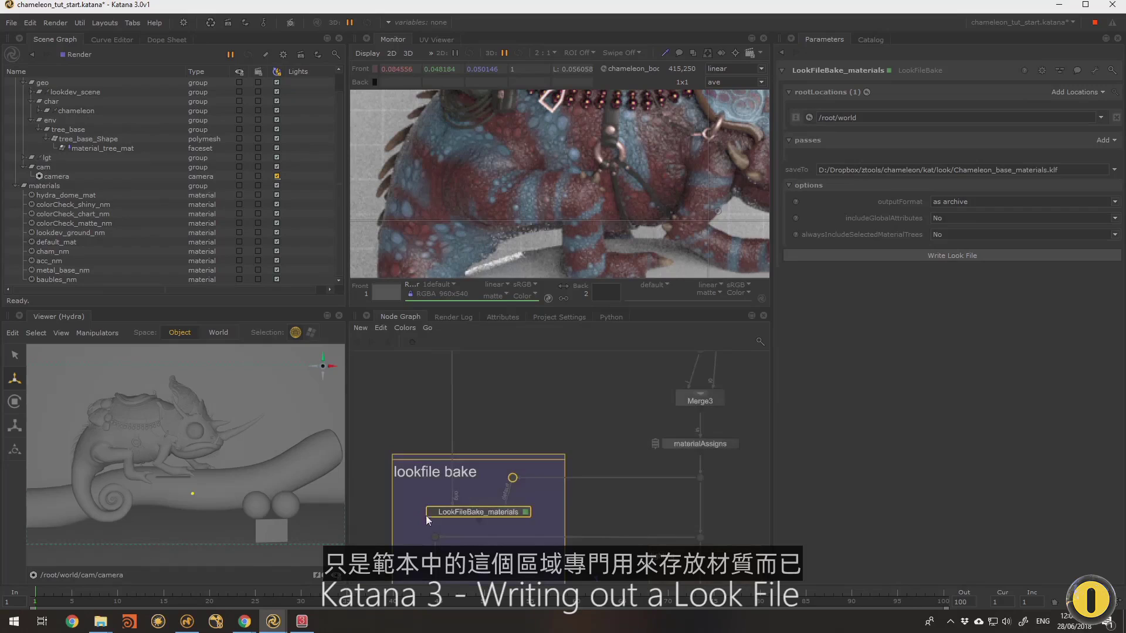
pyautogui.moveTo(610, 415); pyautogui.dragTo(589, 422, button='middle')
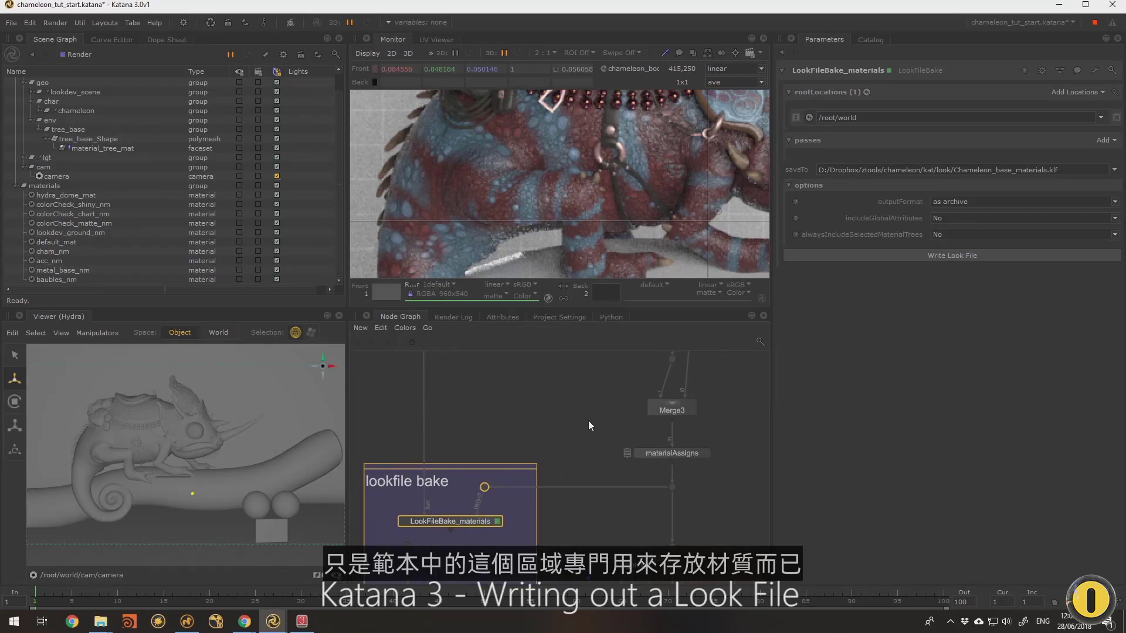
pyautogui.moveTo(477, 519); pyautogui.dragTo(328, 554, button='middle')
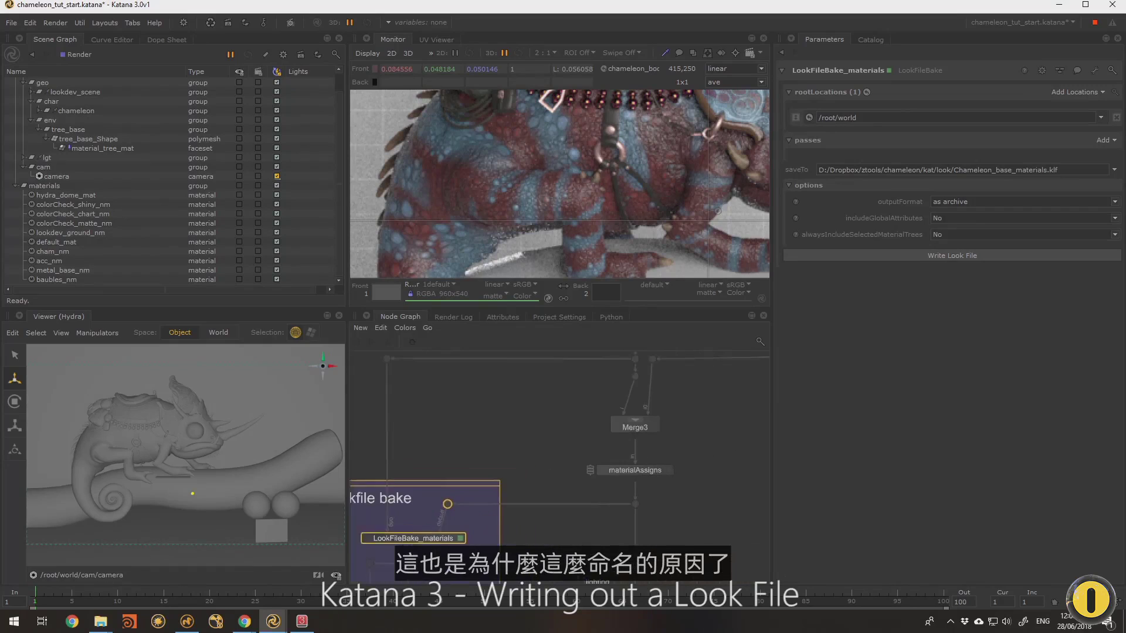
# Step: Move the bend point of the incoming materials connection closer to Merge3 and place materialAssigns closer beneath Merge3
pyautogui.moveTo(627, 444); pyautogui.dragTo(497, 487, button='middle')
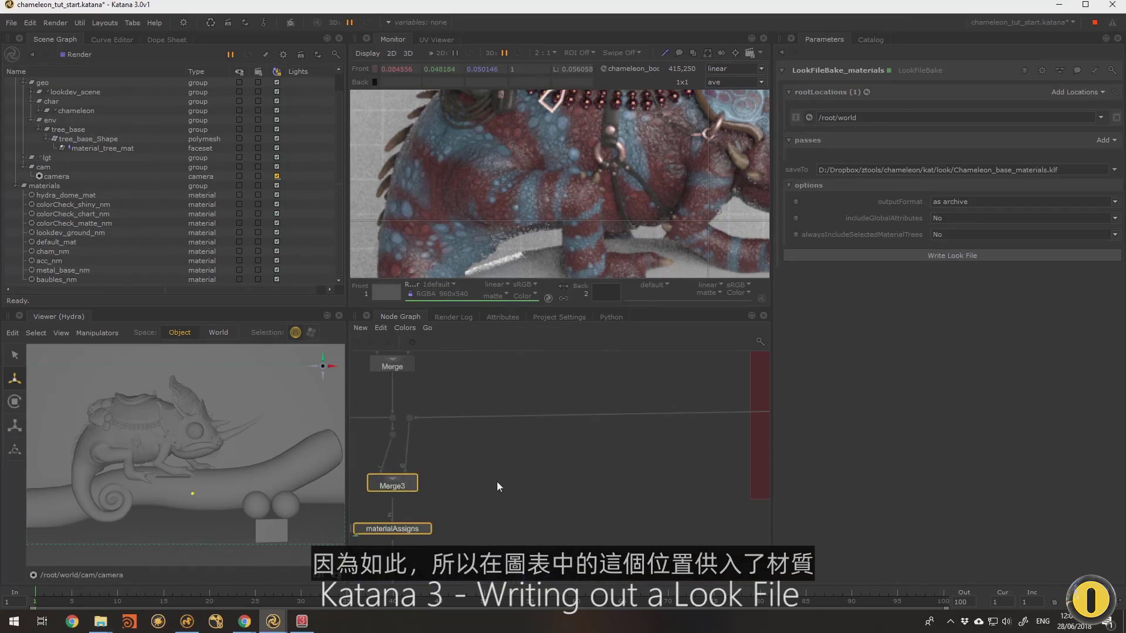
pyautogui.click(409, 417)
pyautogui.moveTo(411, 420); pyautogui.dragTo(410, 452)
pyautogui.moveTo(595, 466); pyautogui.dragTo(701, 430, button='middle')
pyautogui.click(616, 460)
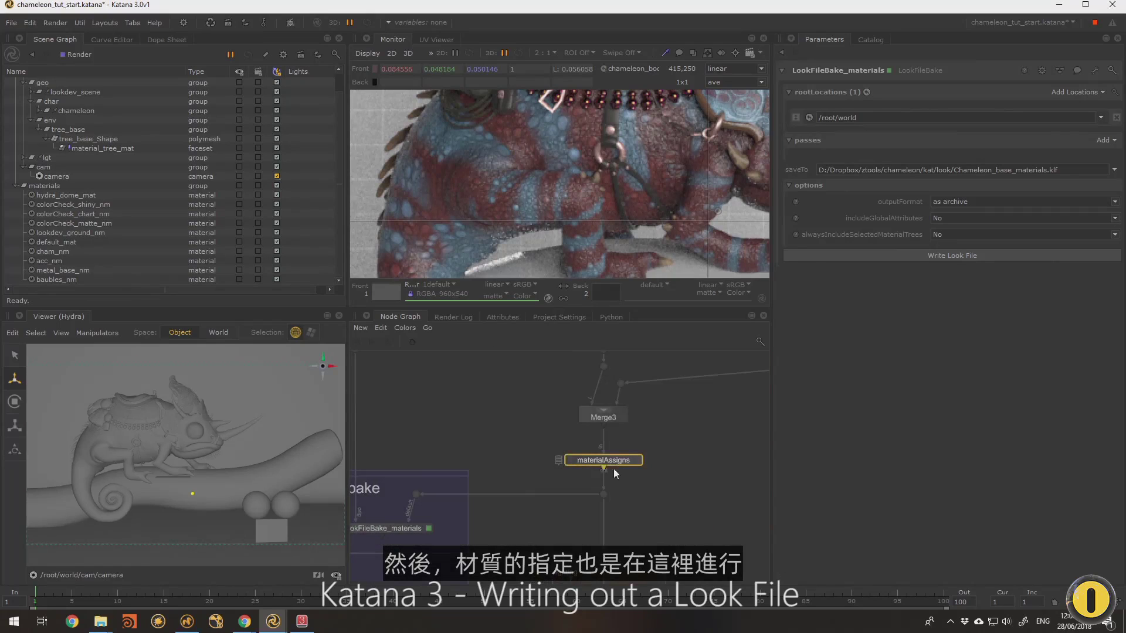
pyautogui.moveTo(623, 457); pyautogui.dragTo(634, 451)
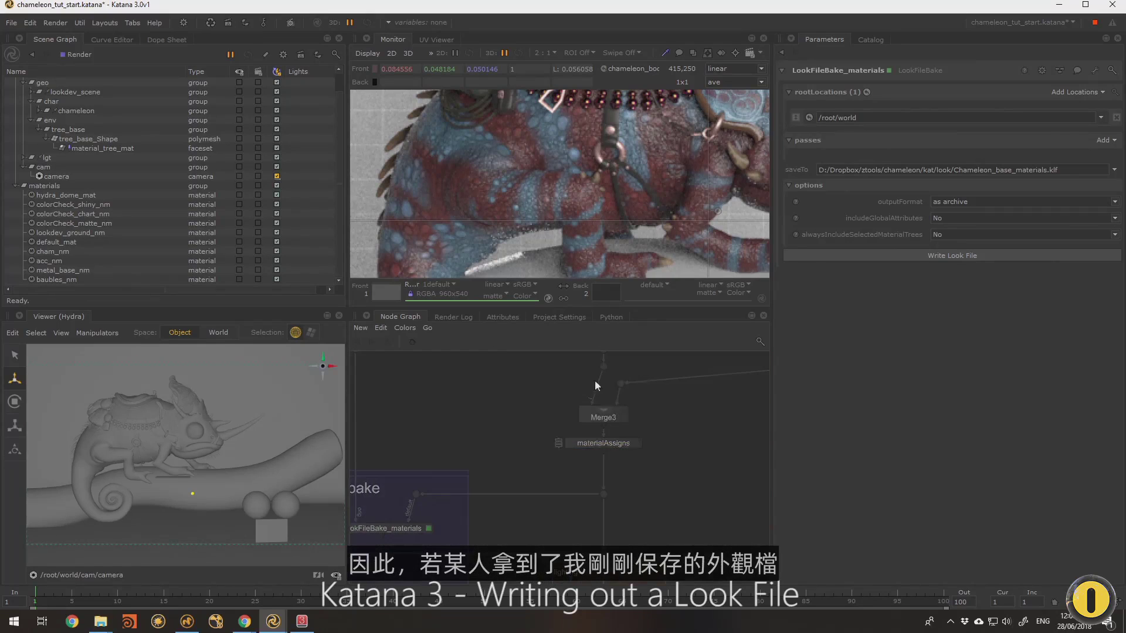
# Step: Inspect LookFileBake_materials and the red materials group, selecting all the material nodes that feed into Merge3
pyautogui.click(515, 487)
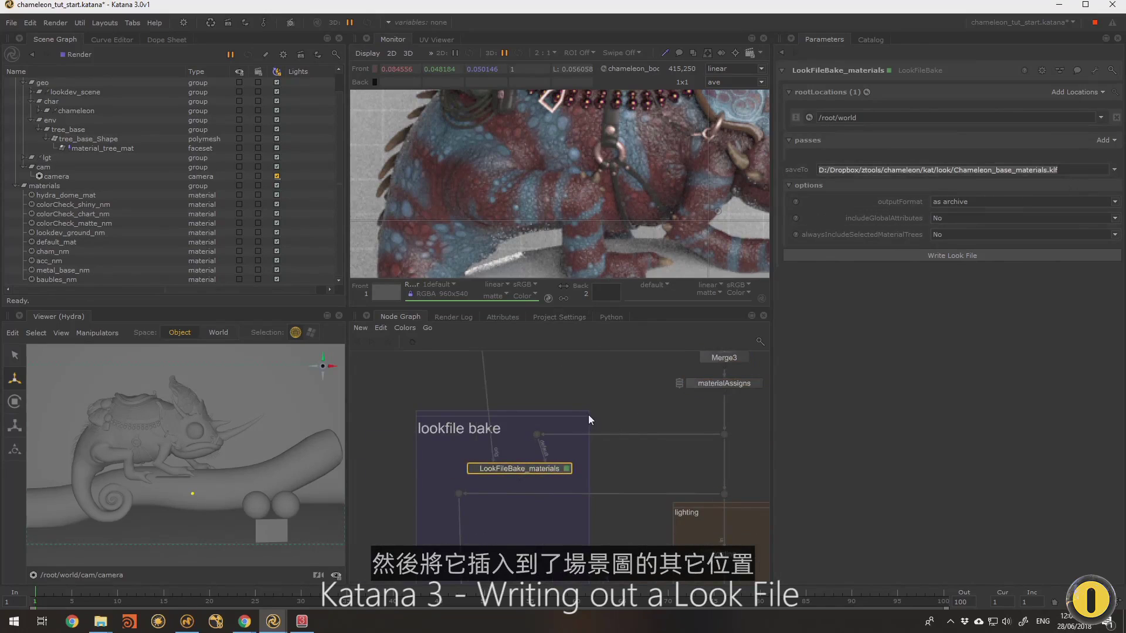
pyautogui.moveTo(654, 411); pyautogui.dragTo(542, 475, button='middle')
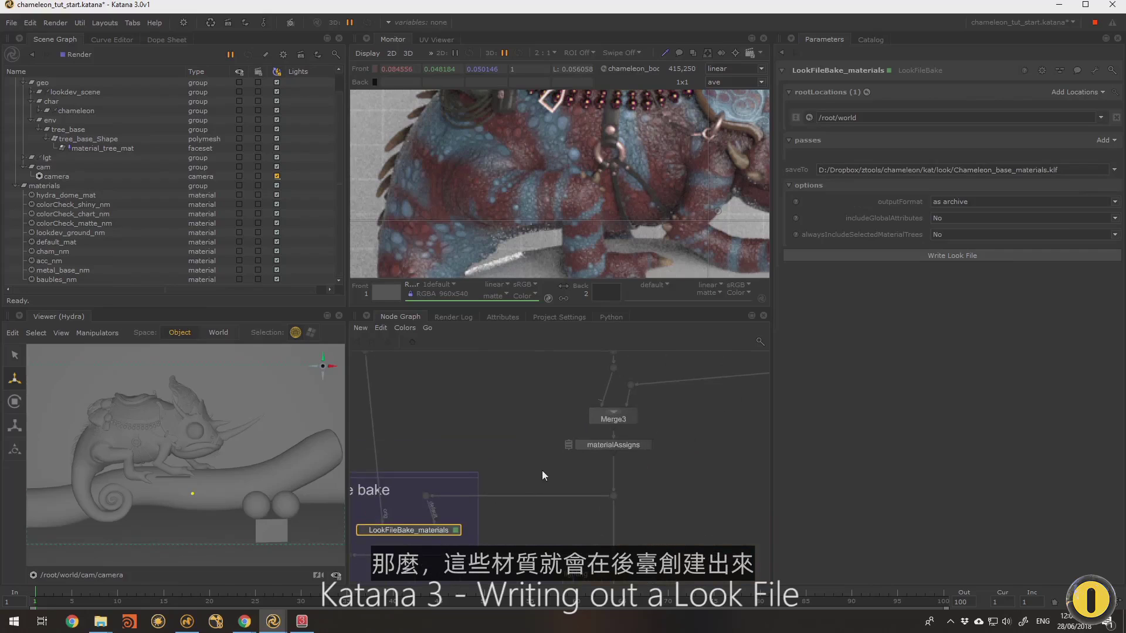
pyautogui.moveTo(659, 456); pyautogui.dragTo(428, 494, button='middle')
pyautogui.moveTo(763, 477); pyautogui.dragTo(764, 477)
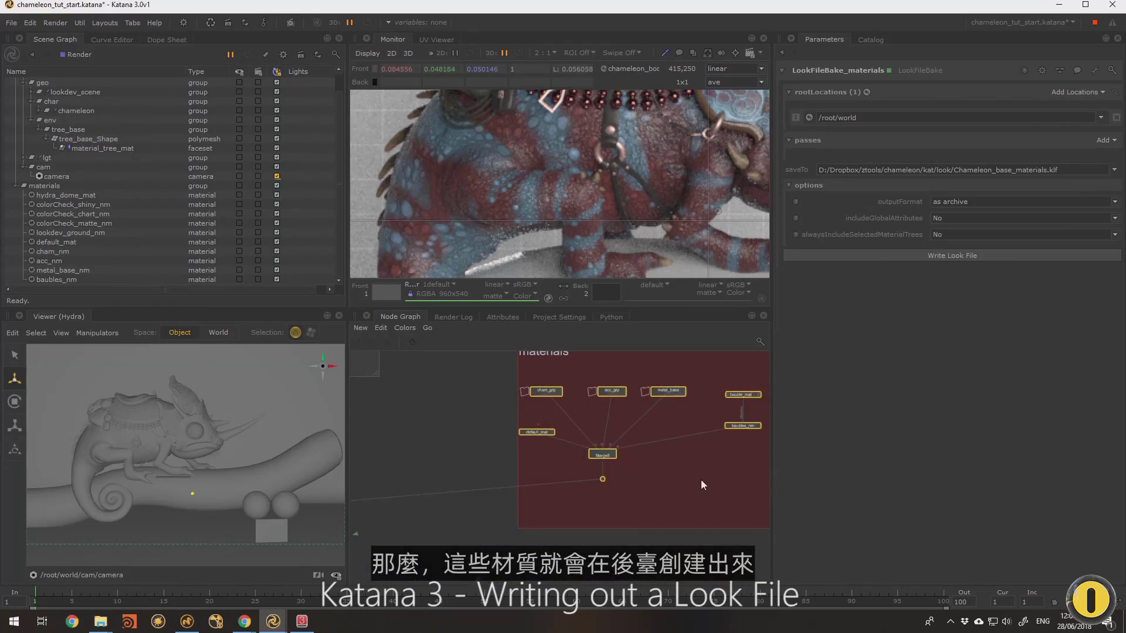
# Step: Follow the materials connection back to Merge3 and open the parameters of the materialAssigns group stack
pyautogui.moveTo(581, 426); pyautogui.dragTo(632, 411, button='middle')
pyautogui.moveTo(529, 497); pyautogui.dragTo(670, 479, button='middle')
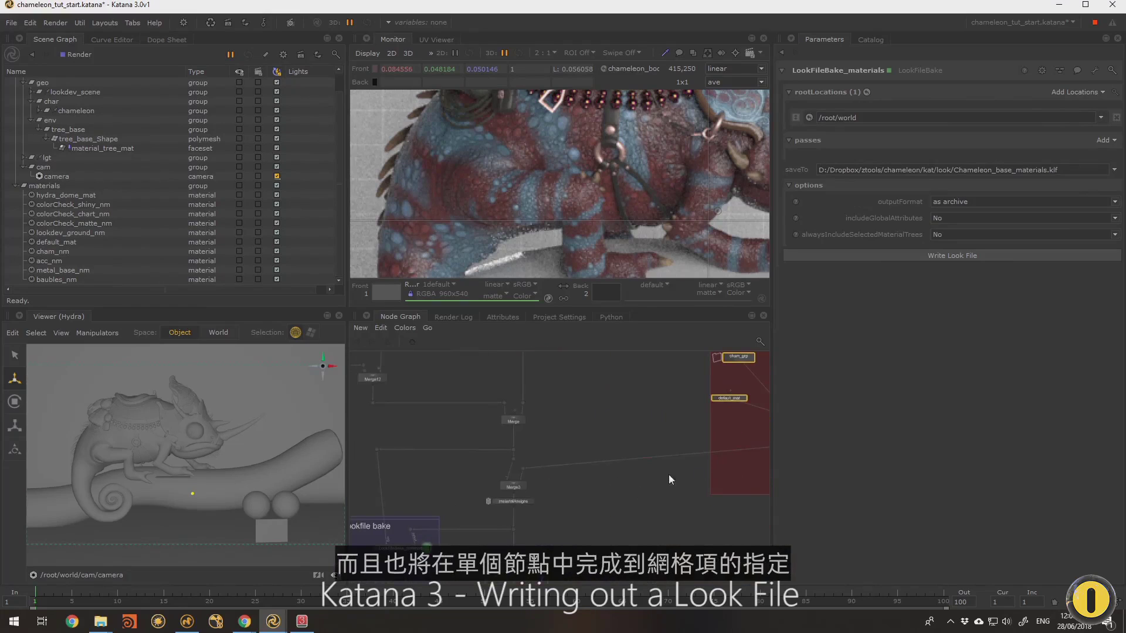
pyautogui.scroll(5, 520, 510)
pyautogui.click(544, 493)
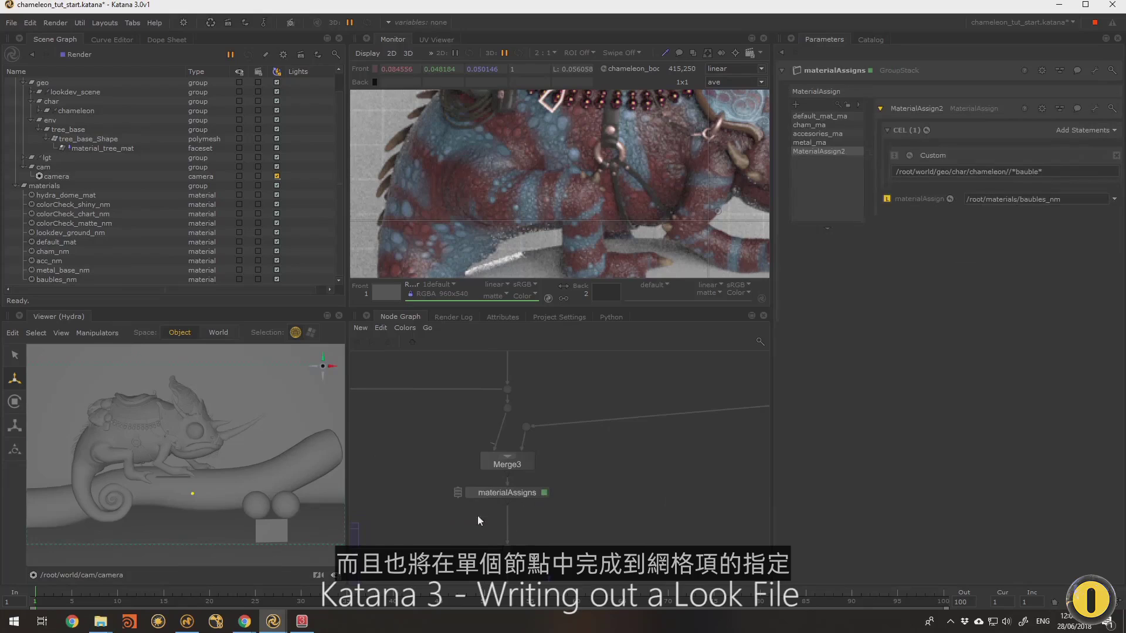
# Step: Open the LookFileBake_materials parameters and set the saveTo file name to Chameleon_base_materials_v1.klf
pyautogui.moveTo(561, 546); pyautogui.dragTo(649, 508, button='middle')
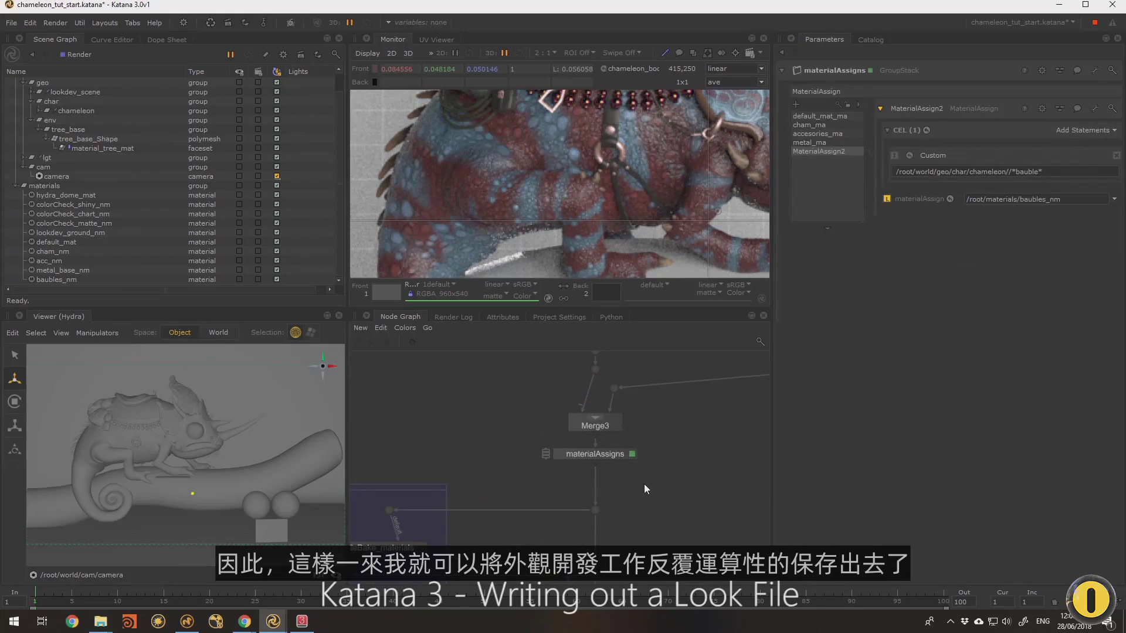
pyautogui.moveTo(432, 546); pyautogui.dragTo(526, 517, button='middle')
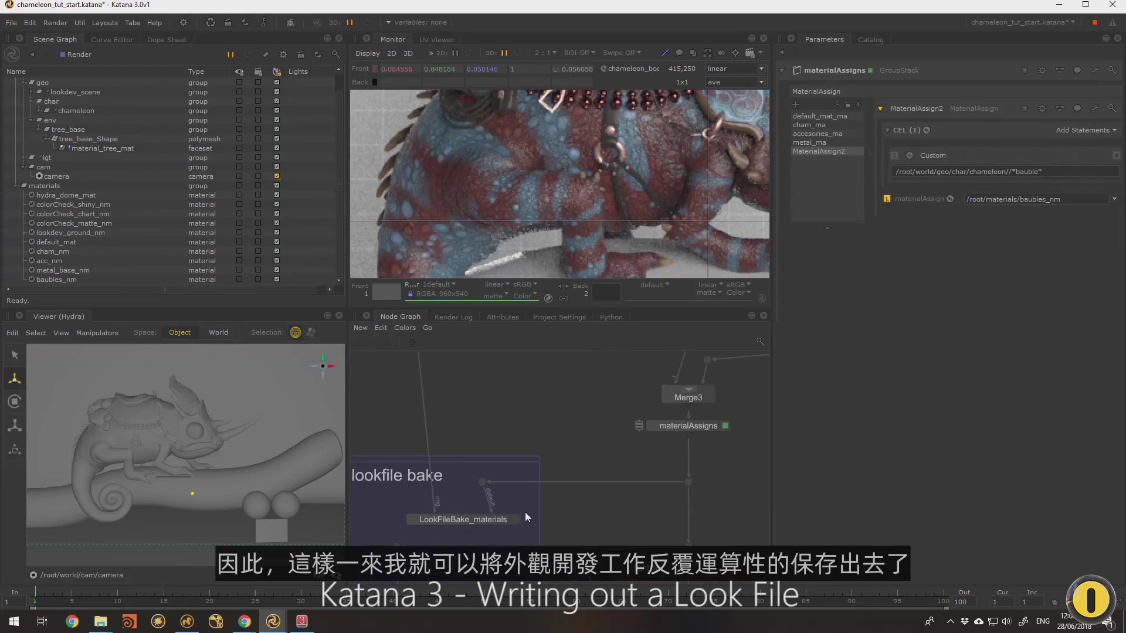
pyautogui.click(517, 519)
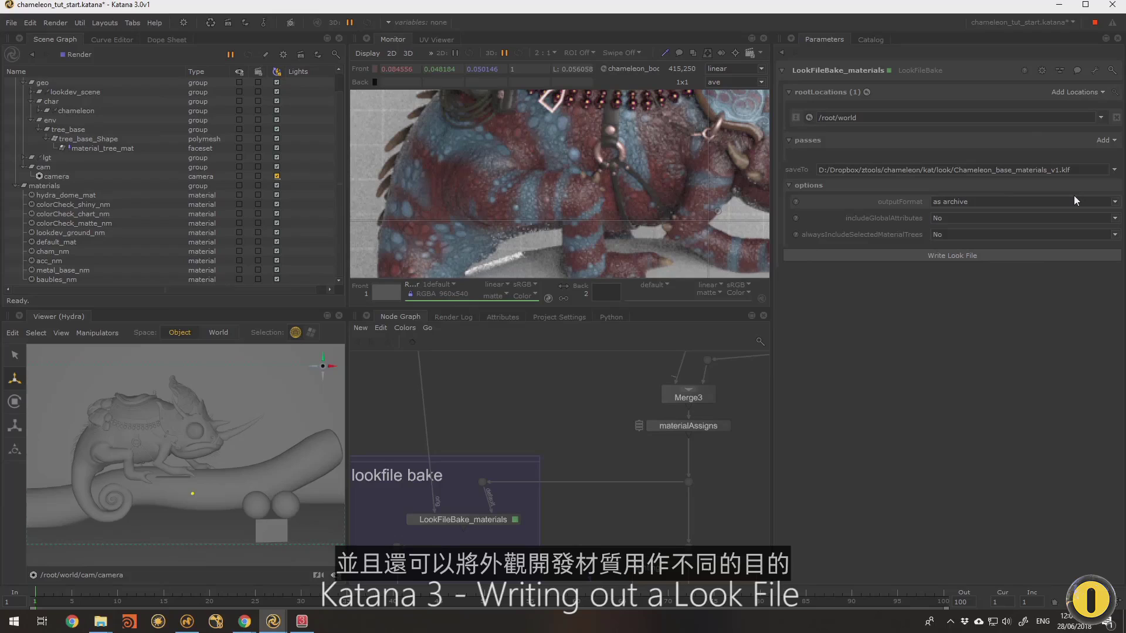
# Step: Examine how the orig and default inputs of LookFileBake_lights branch off before and after the lighting node
pyautogui.press('f')
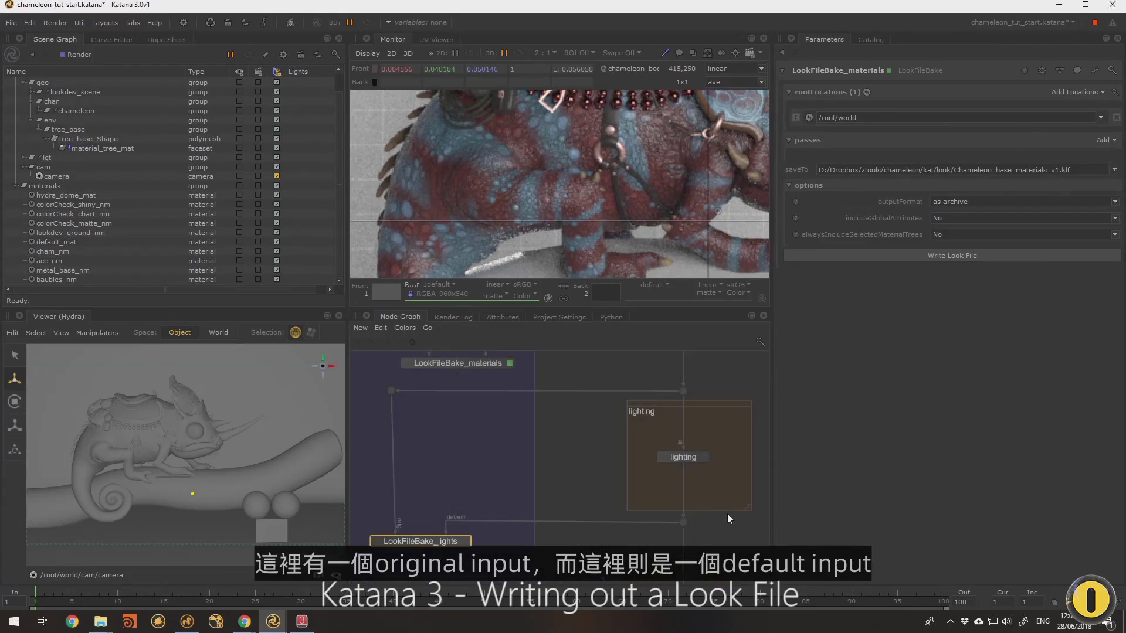
pyautogui.click(669, 457)
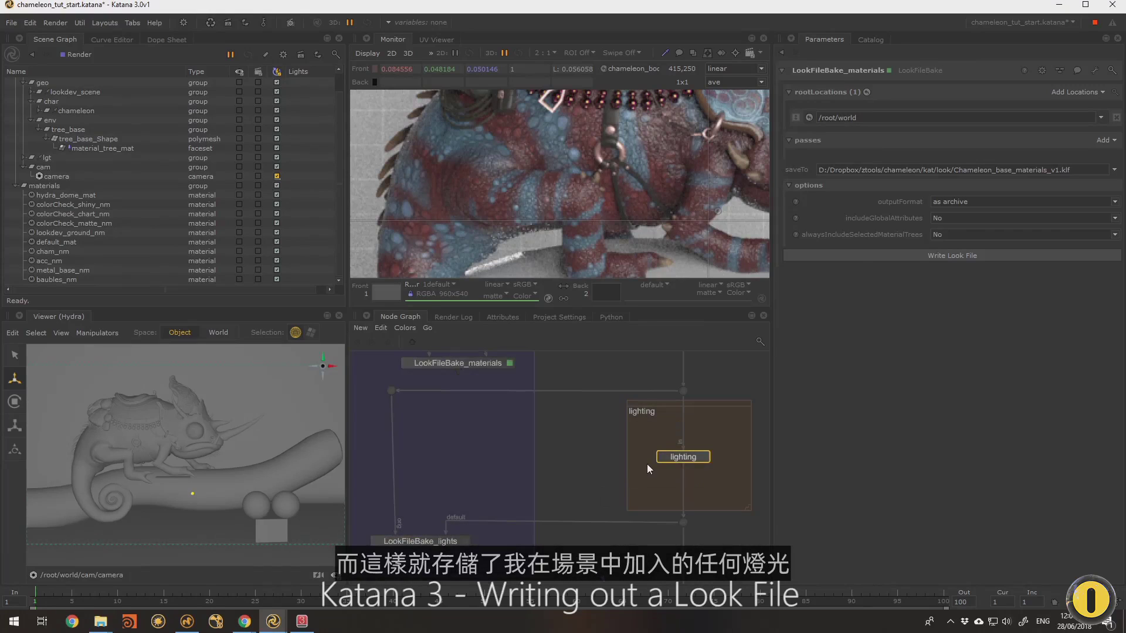
pyautogui.moveTo(669, 465); pyautogui.dragTo(582, 484, button='middle')
pyautogui.scroll(-3, 624, 445)
pyautogui.scroll(3, 628, 449)
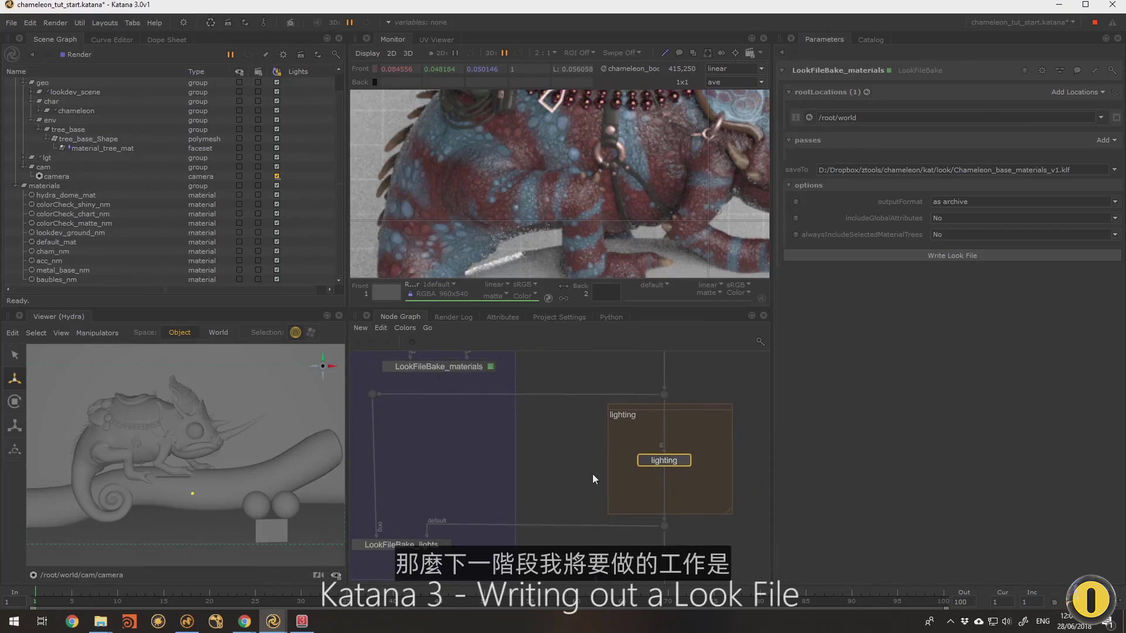